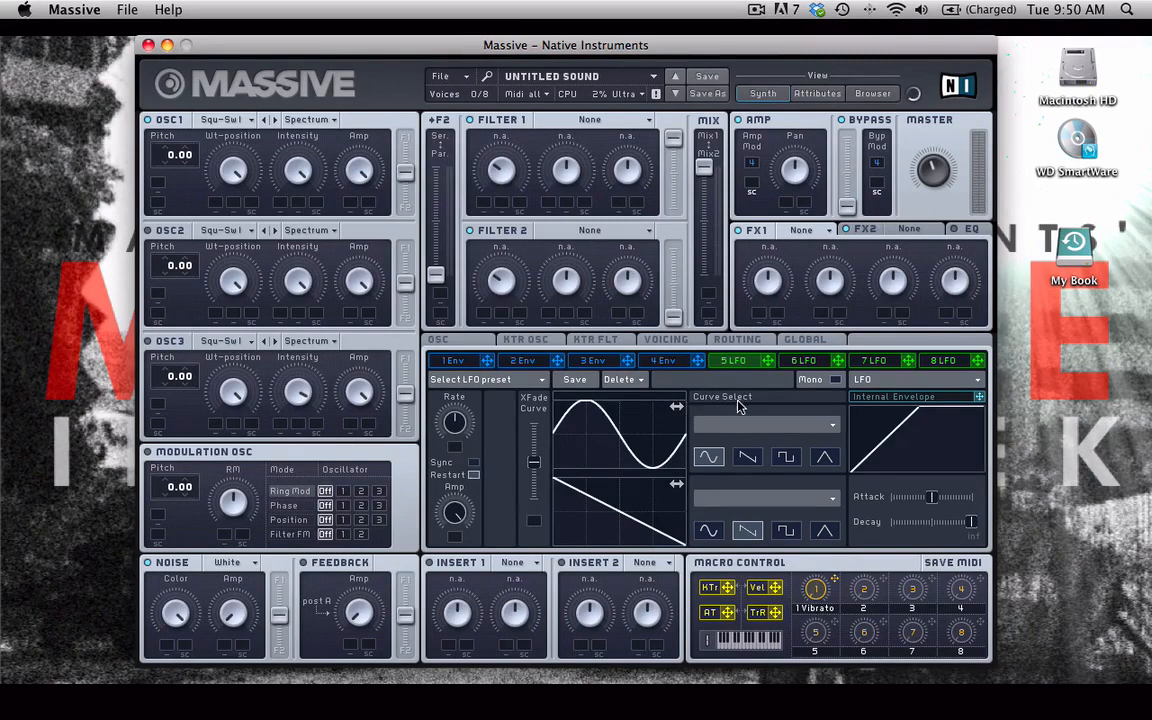
- Switch the fifth modulation slot from LFO to Stepper mode
{"action": "left_click", "coordinate": [897, 385]}
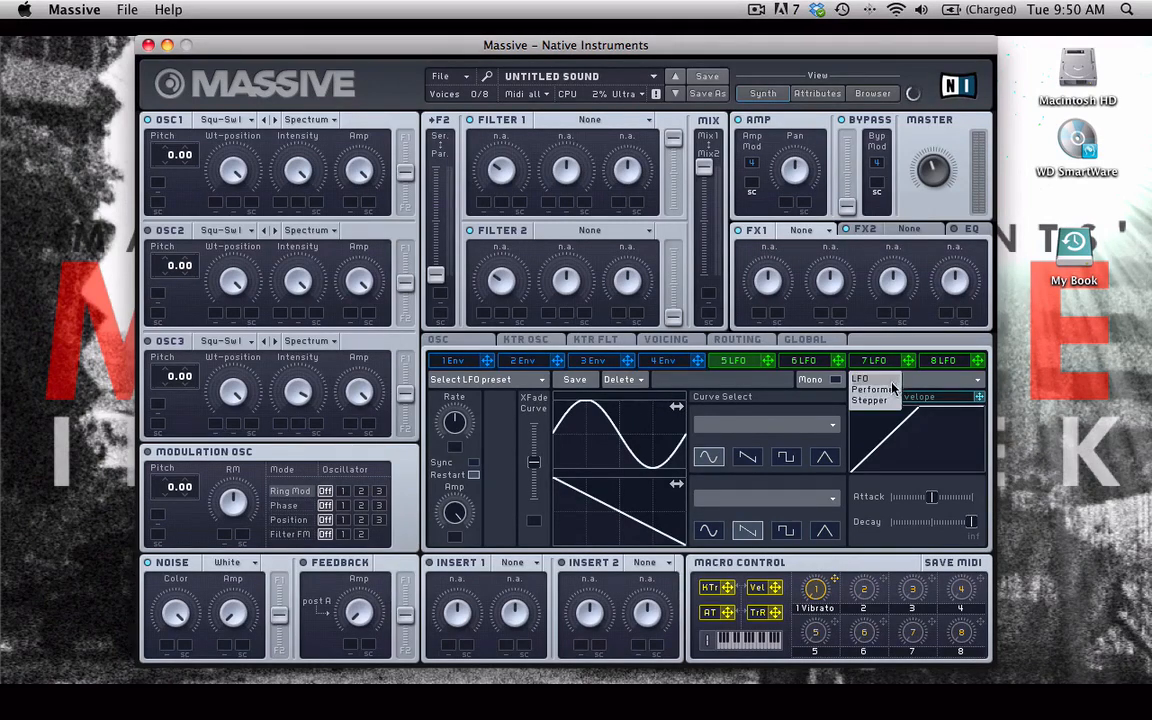
{"action": "left_click", "coordinate": [872, 399]}
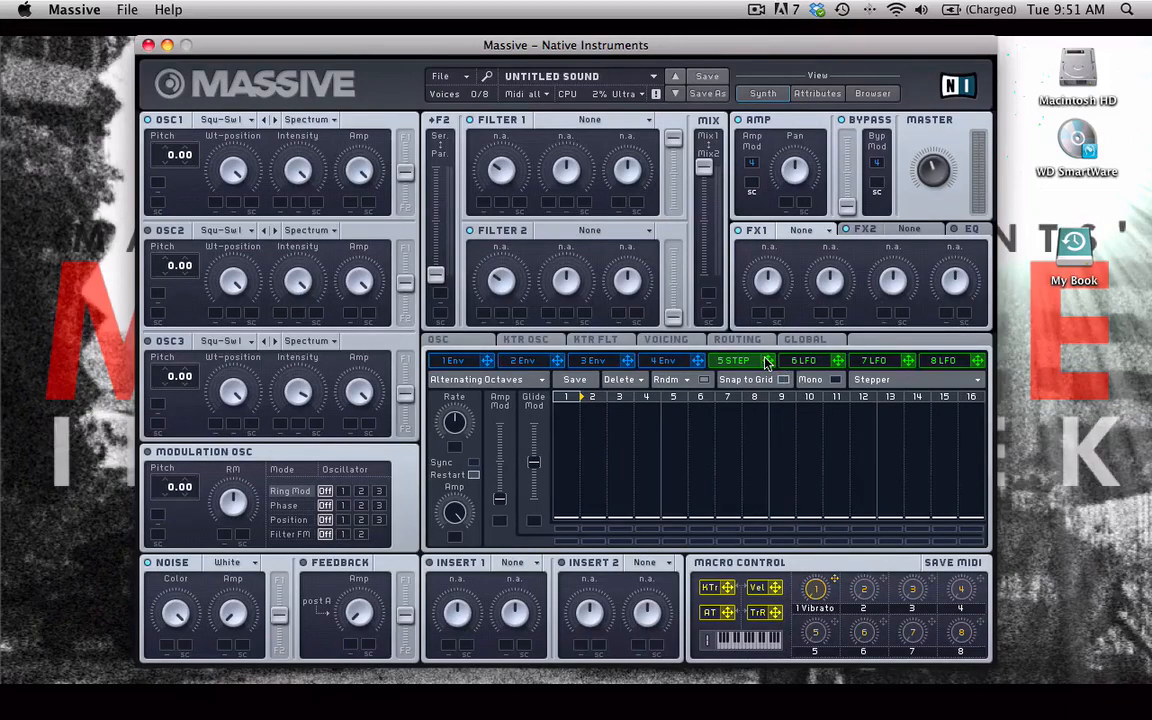
- Assign the 5 Stepper as a pitch modulation source on OSC1
{"action": "mouse_move", "coordinate": [766, 361]}
{"action": "left_mouse_down"}
{"action": "mouse_move", "coordinate": [736, 354]}
{"action": "mouse_move", "coordinate": [772, 361]}
{"action": "mouse_move", "coordinate": [749, 361]}
{"action": "left_mouse_up"}
{"action": "left_click", "coordinate": [769, 364]}
{"action": "left_click", "coordinate": [922, 382]}
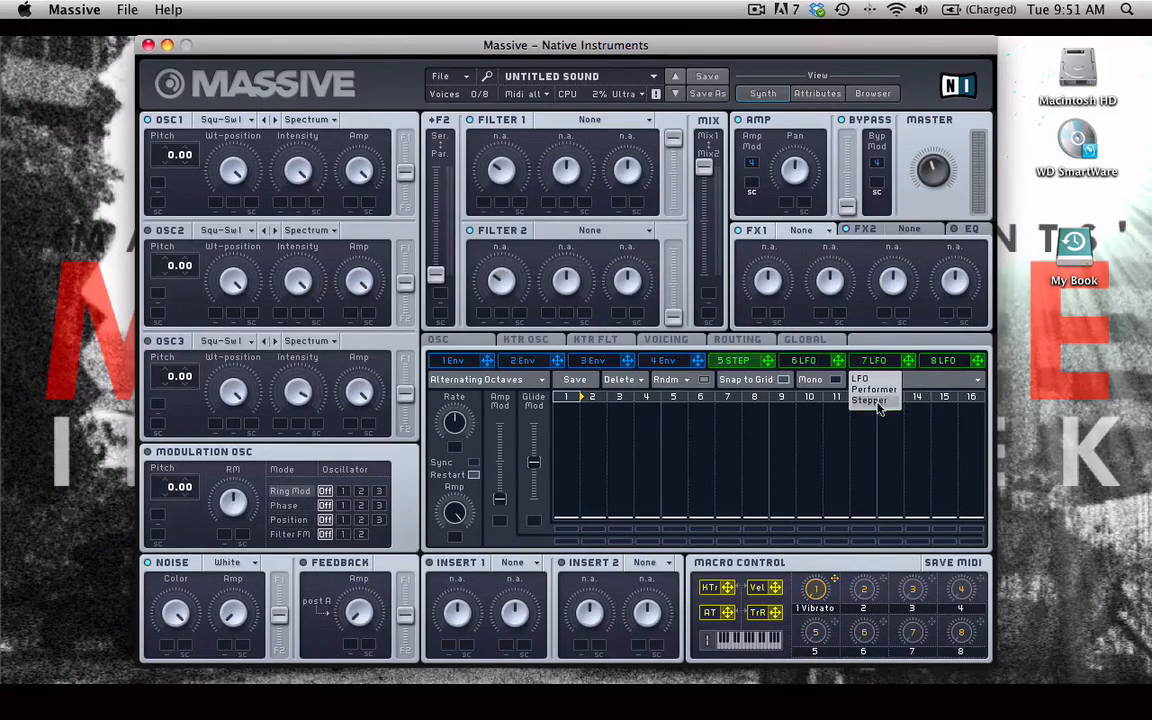
{"action": "left_click", "coordinate": [878, 402]}
{"action": "left_click_drag", "start_coordinate": [767, 361], "coordinate": [158, 192]}
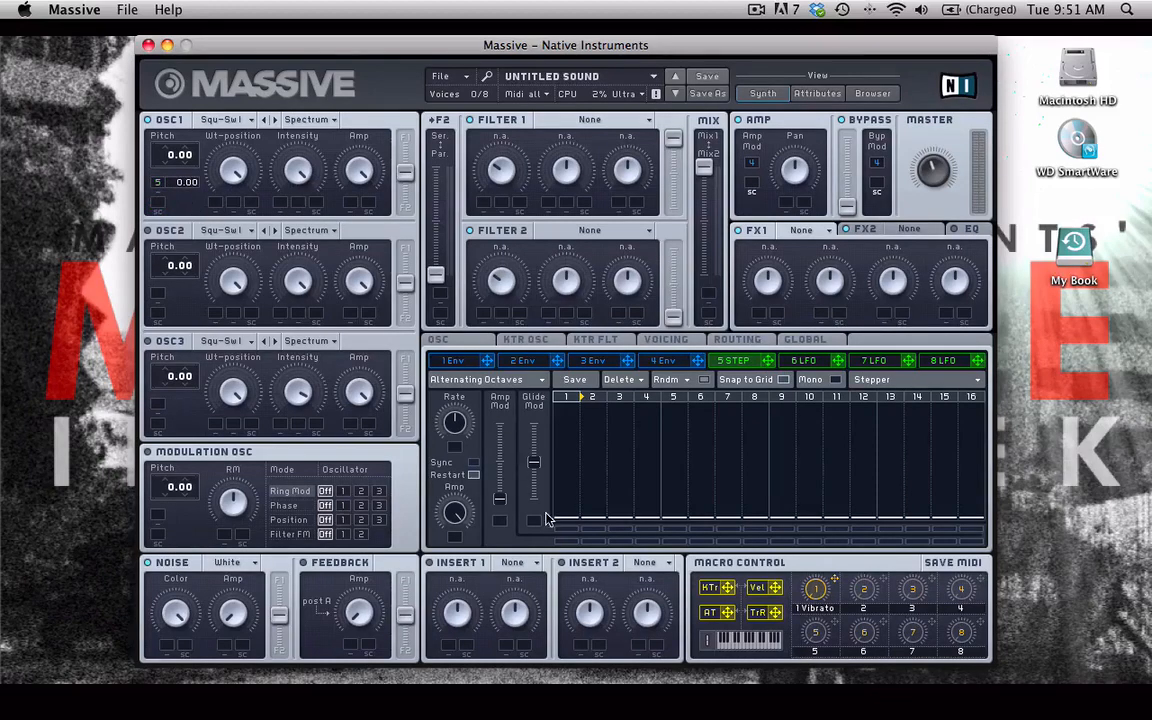
- Load the Alternating Octaves preset into the stepper
{"action": "left_click", "coordinate": [464, 380]}
{"action": "mouse_move", "coordinate": [464, 381]}
{"action": "left_click", "coordinate": [505, 383]}
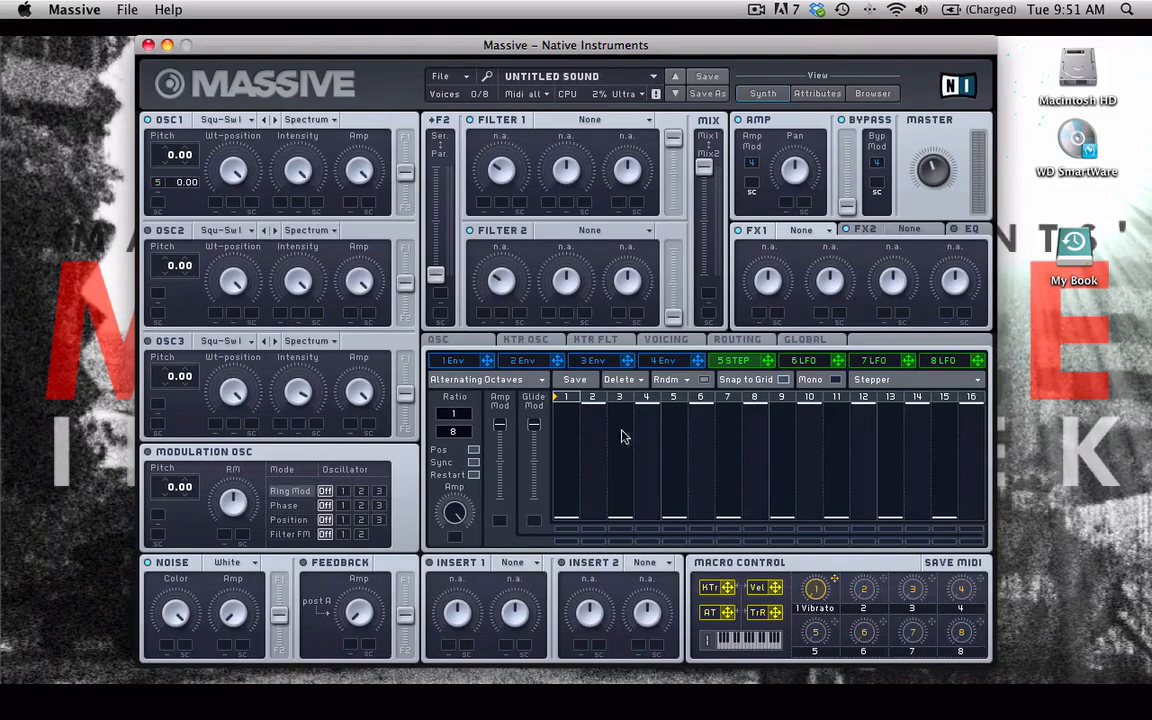
- Lower the stepper's glide amount and toggle the steps along the step-number row
{"action": "left_click_drag", "start_coordinate": [540, 487], "coordinate": [540, 551]}
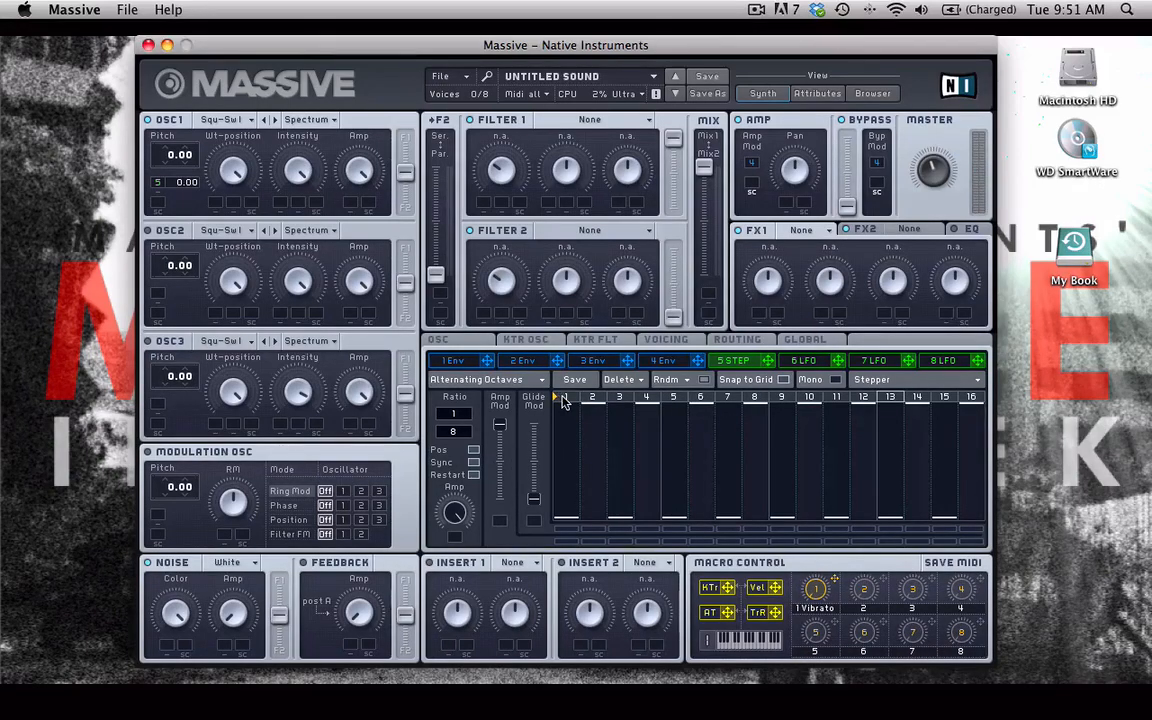
{"action": "left_click_drag", "start_coordinate": [577, 400], "coordinate": [977, 398]}
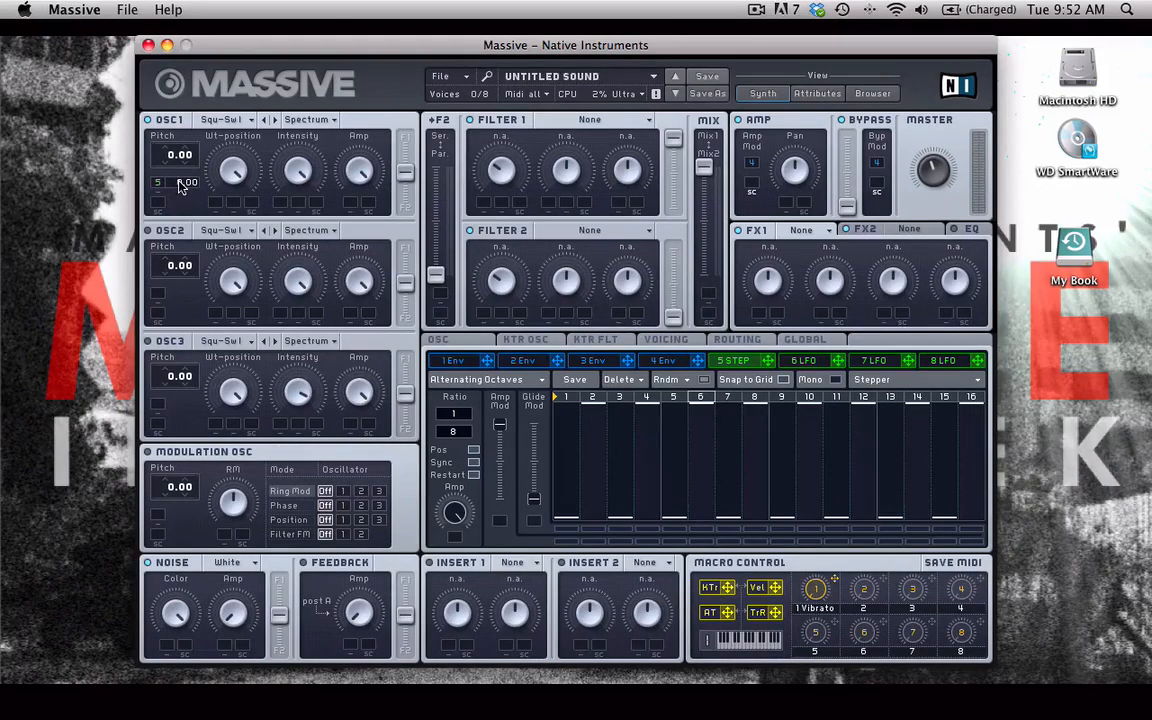
- Set the stepper's pitch modulation depth on OSC1 to 12.00 semitones
{"action": "left_click_drag", "start_coordinate": [180, 185], "coordinate": [181, 206]}
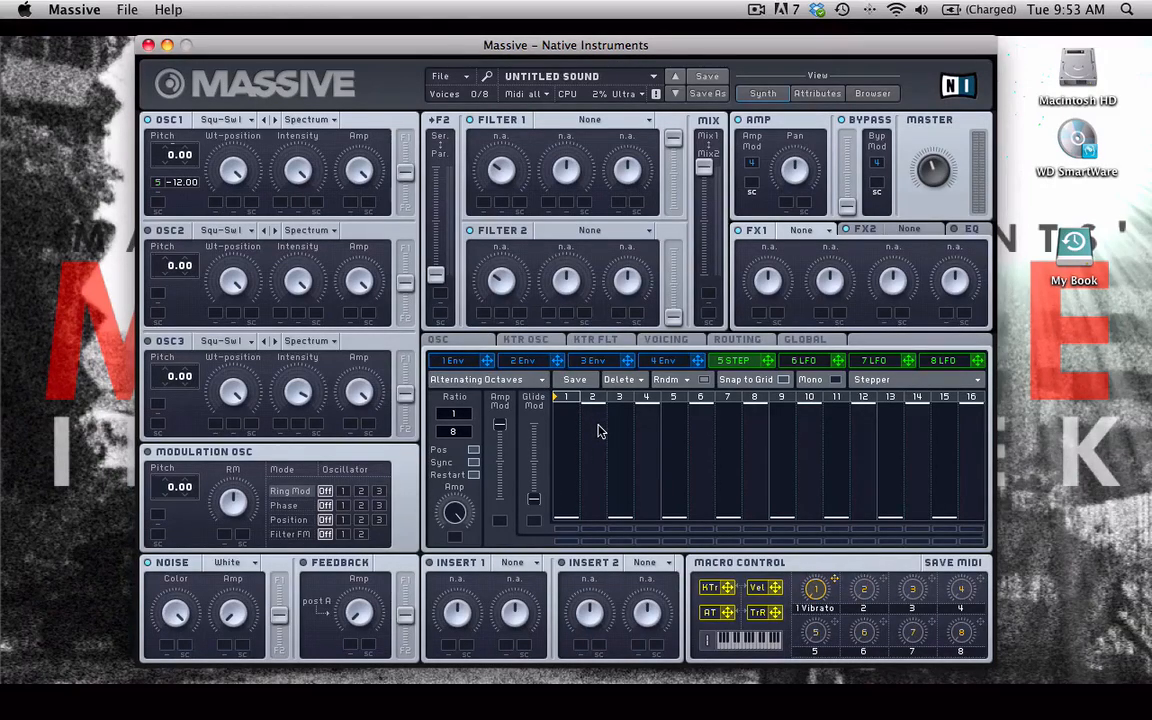
{"action": "left_click", "coordinate": [566, 522]}
{"action": "left_click", "coordinate": [566, 523]}
{"action": "mouse_move", "coordinate": [595, 404]}
{"action": "mouse_move", "coordinate": [566, 518]}
{"action": "left_click_drag", "start_coordinate": [179, 187], "coordinate": [178, 145]}
- Randomize the stepper's step levels
{"action": "left_click", "coordinate": [697, 381]}
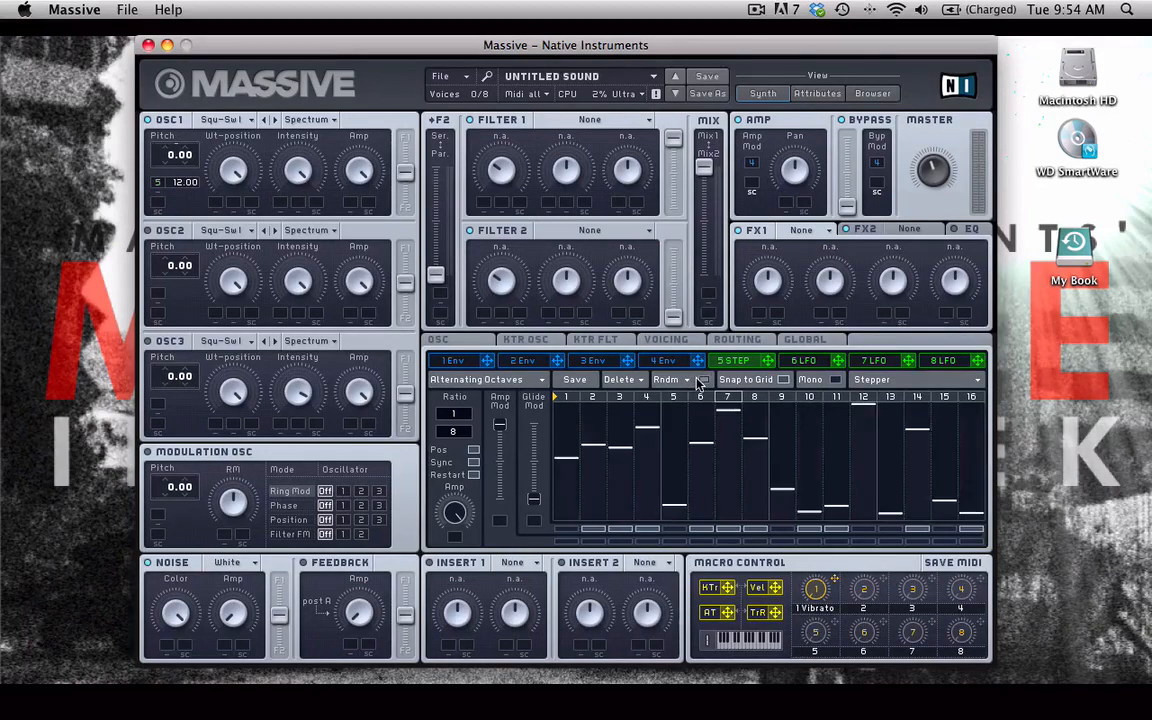
{"action": "left_click", "coordinate": [686, 383]}
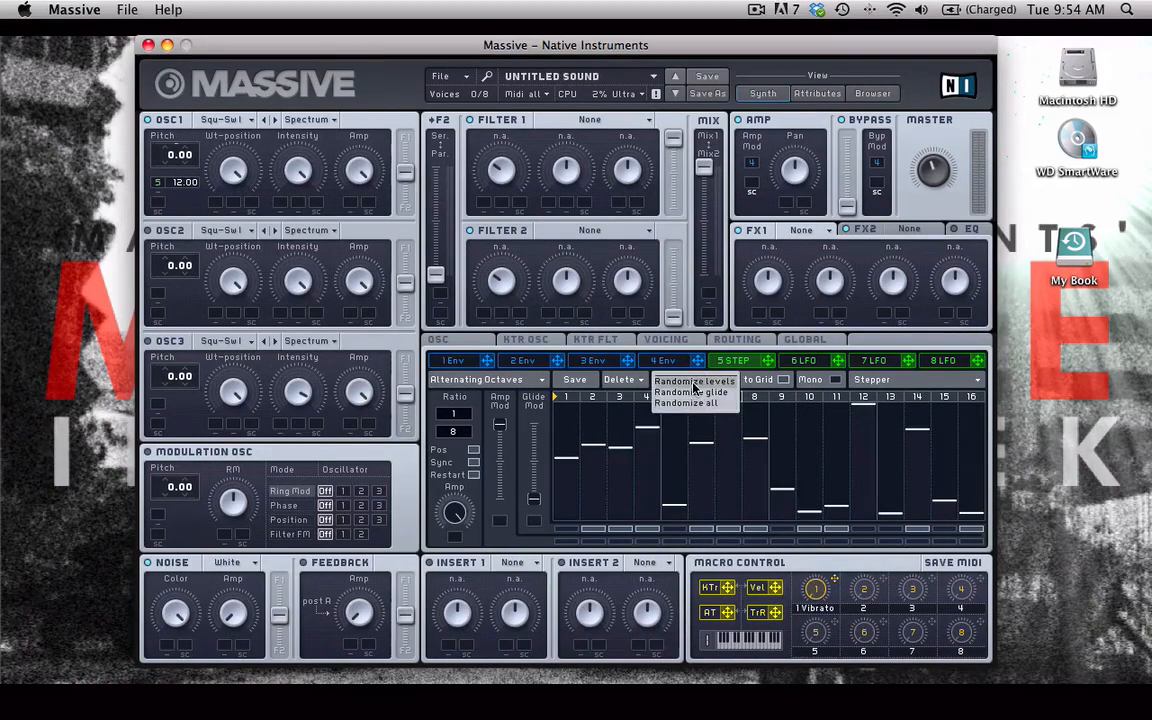
{"action": "left_click", "coordinate": [694, 383]}
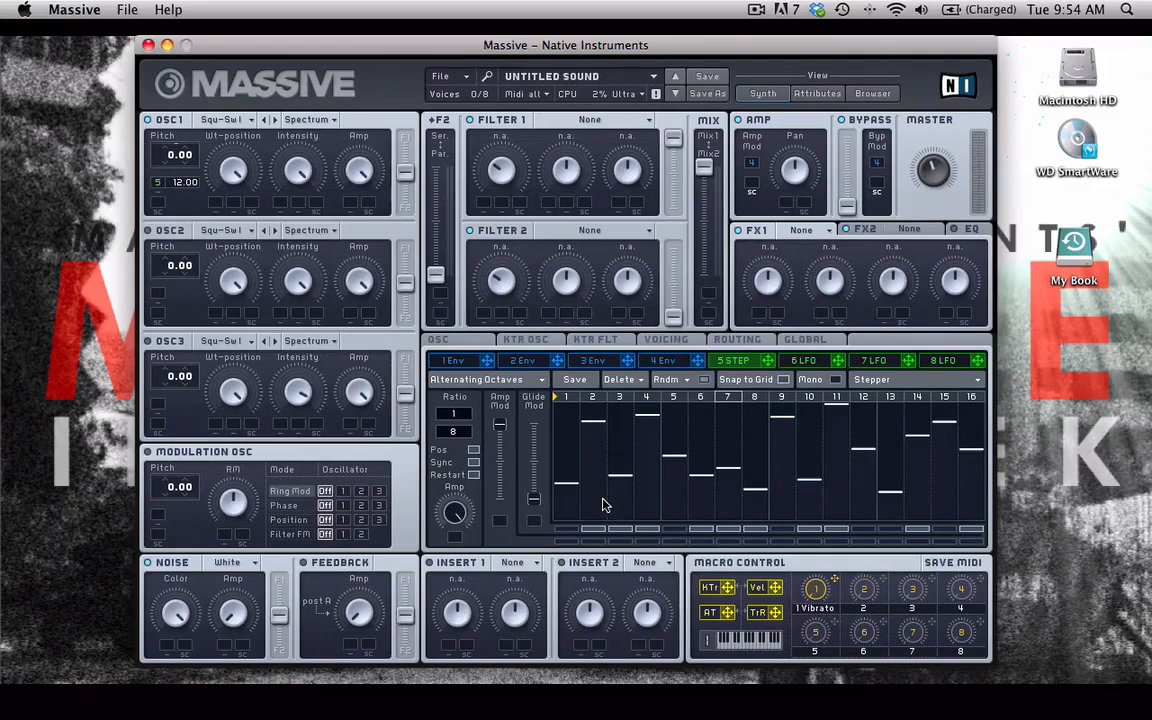
- Fine-tune the levels of steps 3, 4 and 5 in the stepper
{"action": "mouse_move", "coordinate": [662, 535]}
{"action": "left_mouse_down"}
{"action": "mouse_move", "coordinate": [589, 532]}
{"action": "mouse_move", "coordinate": [978, 533]}
{"action": "left_mouse_up"}
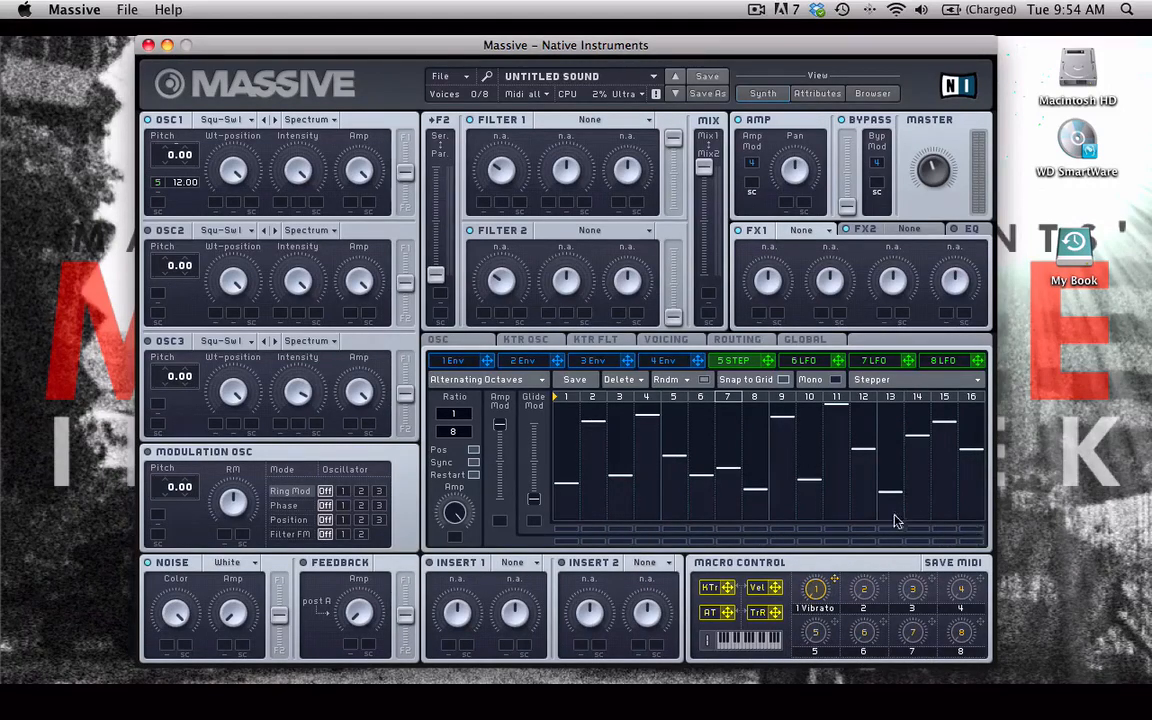
{"action": "left_click_drag", "start_coordinate": [620, 476], "coordinate": [621, 484]}
{"action": "left_click_drag", "start_coordinate": [675, 455], "coordinate": [678, 461]}
{"action": "left_click_drag", "start_coordinate": [648, 416], "coordinate": [655, 423]}
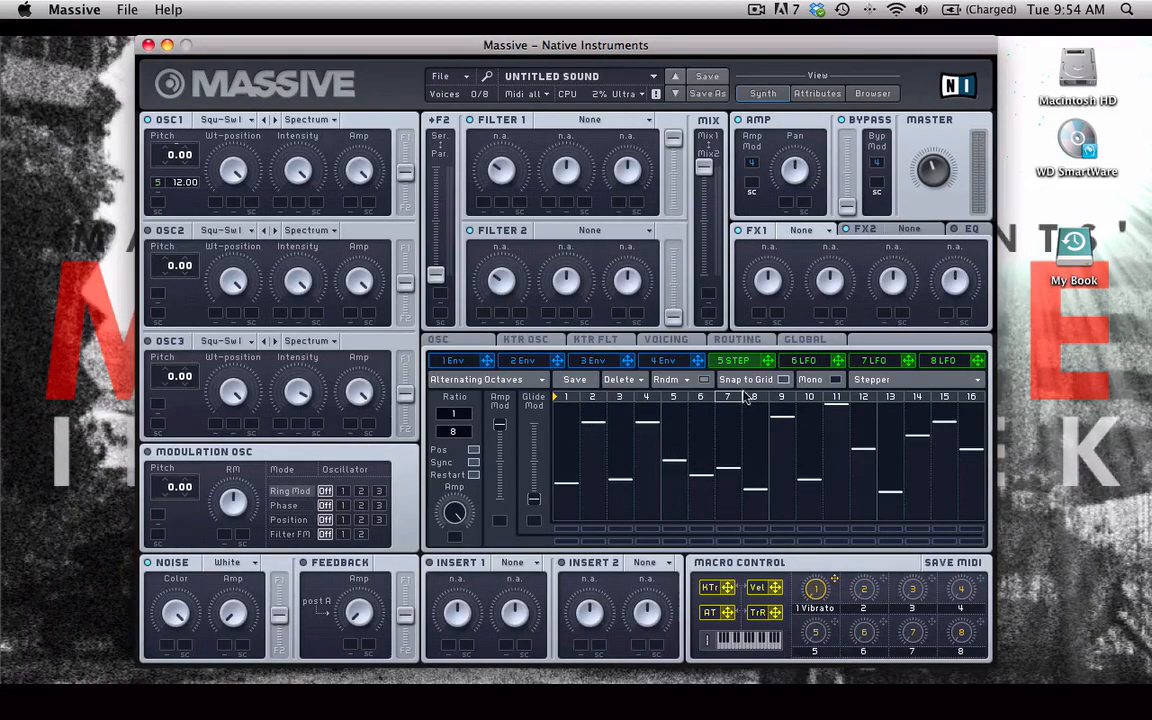
{"action": "left_click_drag", "start_coordinate": [675, 458], "coordinate": [677, 468]}
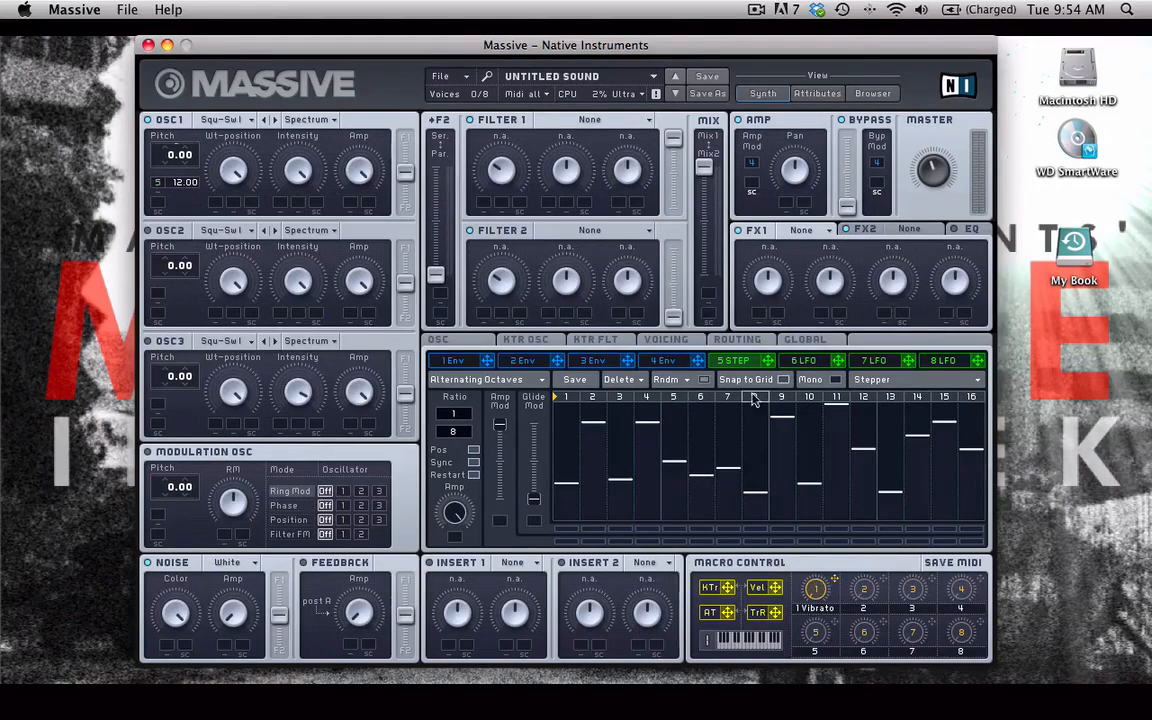
- Redraw the step levels across the sequence, then set steps 7, 15 and 16 individually
{"action": "mouse_move", "coordinate": [567, 481]}
{"action": "left_mouse_down"}
{"action": "mouse_move", "coordinate": [631, 428]}
{"action": "mouse_move", "coordinate": [590, 447]}
{"action": "mouse_move", "coordinate": [616, 491]}
{"action": "mouse_move", "coordinate": [673, 494]}
{"action": "mouse_move", "coordinate": [699, 463]}
{"action": "mouse_move", "coordinate": [735, 460]}
{"action": "mouse_move", "coordinate": [780, 497]}
{"action": "left_mouse_up"}
{"action": "mouse_move", "coordinate": [812, 455]}
{"action": "left_mouse_down"}
{"action": "mouse_move", "coordinate": [833, 473]}
{"action": "mouse_move", "coordinate": [869, 471]}
{"action": "mouse_move", "coordinate": [870, 443]}
{"action": "mouse_move", "coordinate": [946, 477]}
{"action": "mouse_move", "coordinate": [967, 472]}
{"action": "mouse_move", "coordinate": [967, 490]}
{"action": "left_mouse_up"}
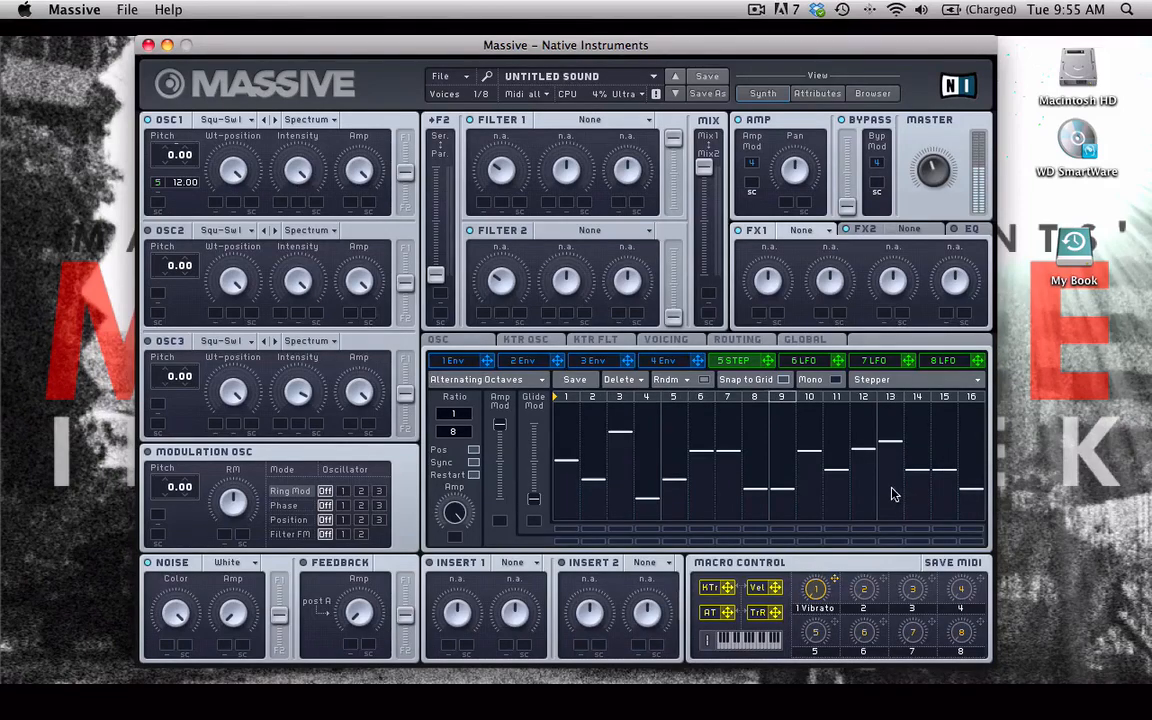
{"action": "left_click", "coordinate": [727, 412]}
{"action": "left_click", "coordinate": [948, 505]}
{"action": "left_click", "coordinate": [945, 517]}
{"action": "left_click", "coordinate": [970, 402]}
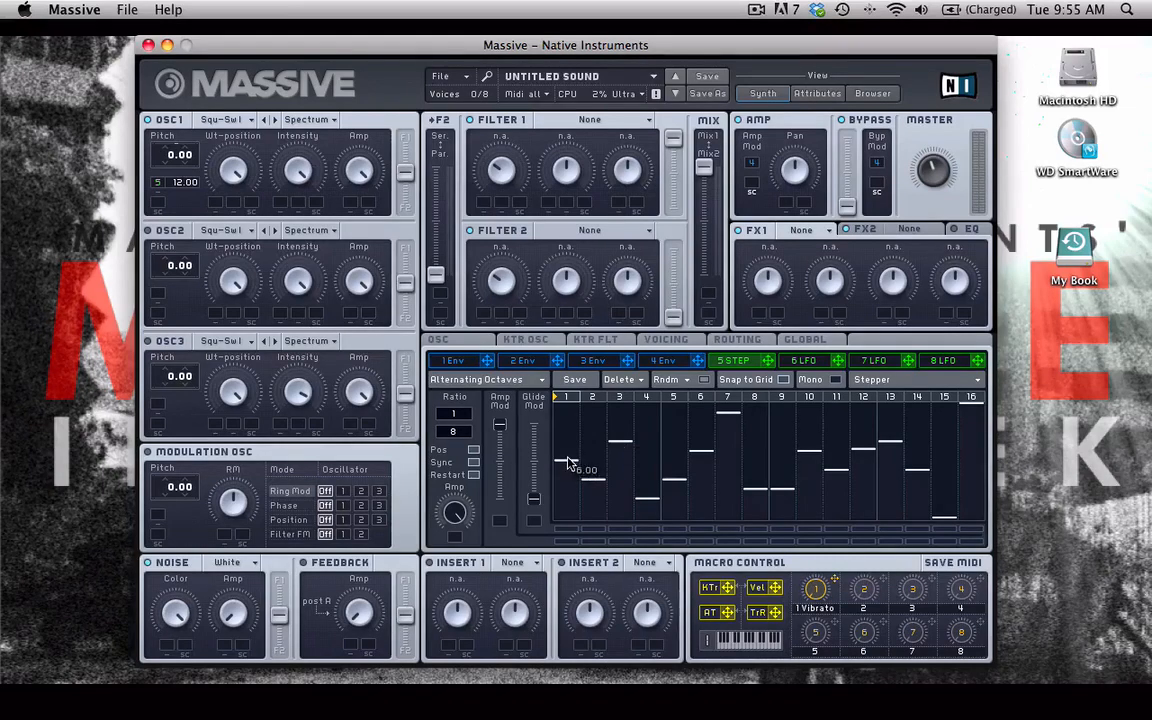
- Reshape the levels of steps 2, 3 and 5 to 7 and toggle steps 8 through 16
{"action": "left_click_drag", "start_coordinate": [596, 473], "coordinate": [597, 467]}
{"action": "left_click_drag", "start_coordinate": [614, 448], "coordinate": [614, 429]}
{"action": "mouse_move", "coordinate": [669, 481]}
{"action": "left_mouse_down"}
{"action": "mouse_move", "coordinate": [701, 459]}
{"action": "mouse_move", "coordinate": [730, 403]}
{"action": "left_mouse_up"}
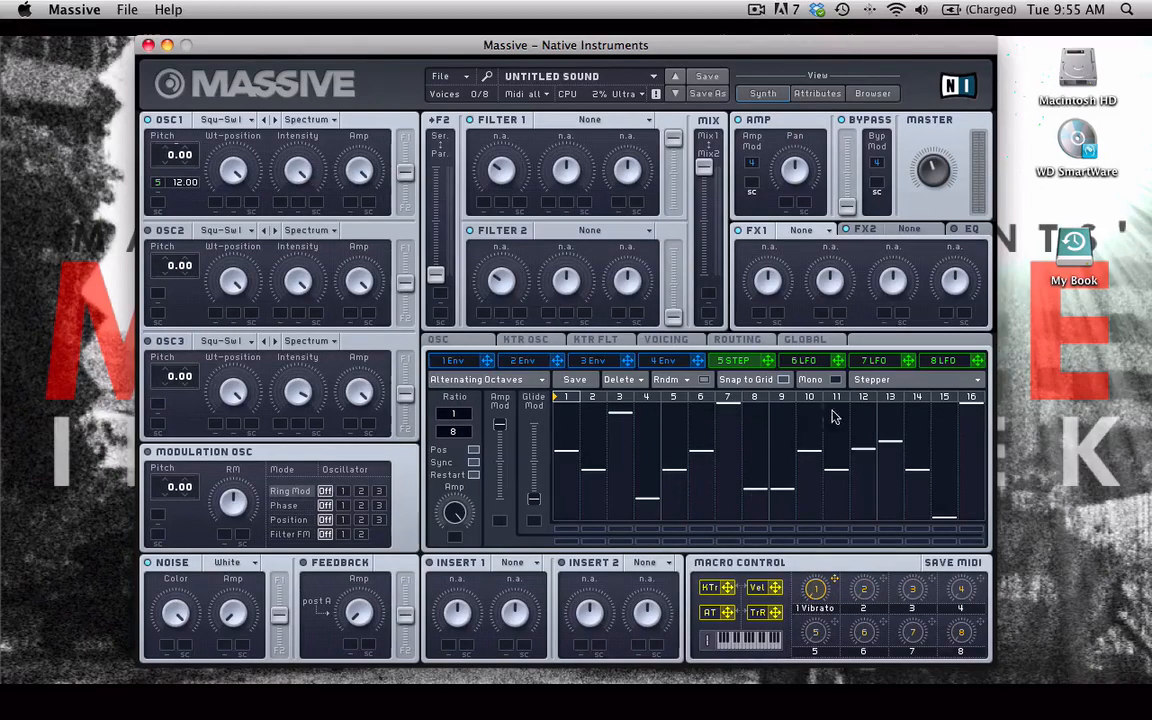
{"action": "left_click_drag", "start_coordinate": [973, 396], "coordinate": [765, 395]}
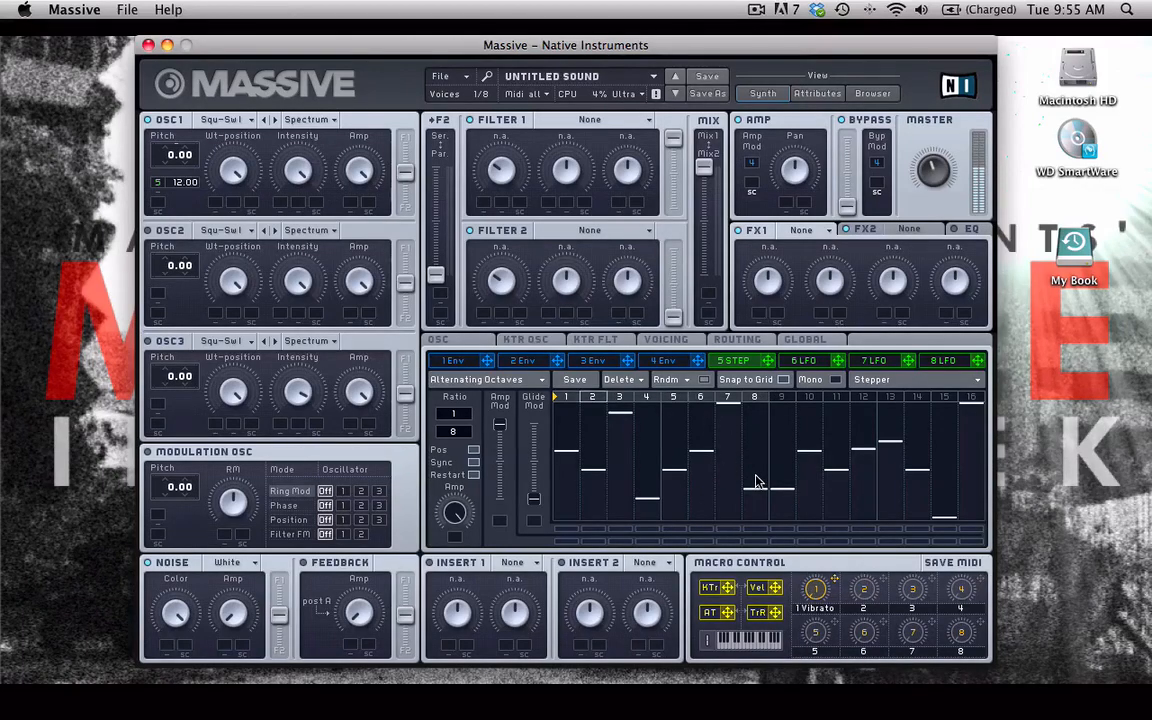
{"action": "left_click", "coordinate": [620, 422]}
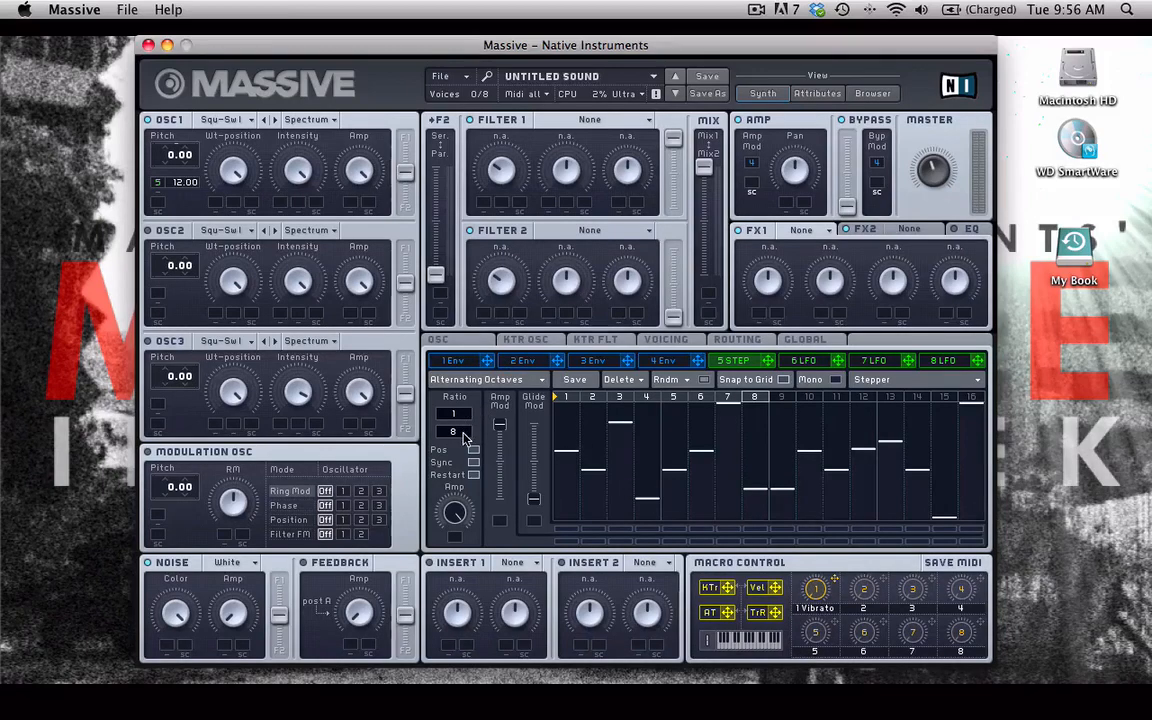
- Lower step 1 to the bottom, briefly switching the stepper ratio to 1/16 and back to 1/8
{"action": "left_click_drag", "start_coordinate": [463, 430], "coordinate": [418, 384]}
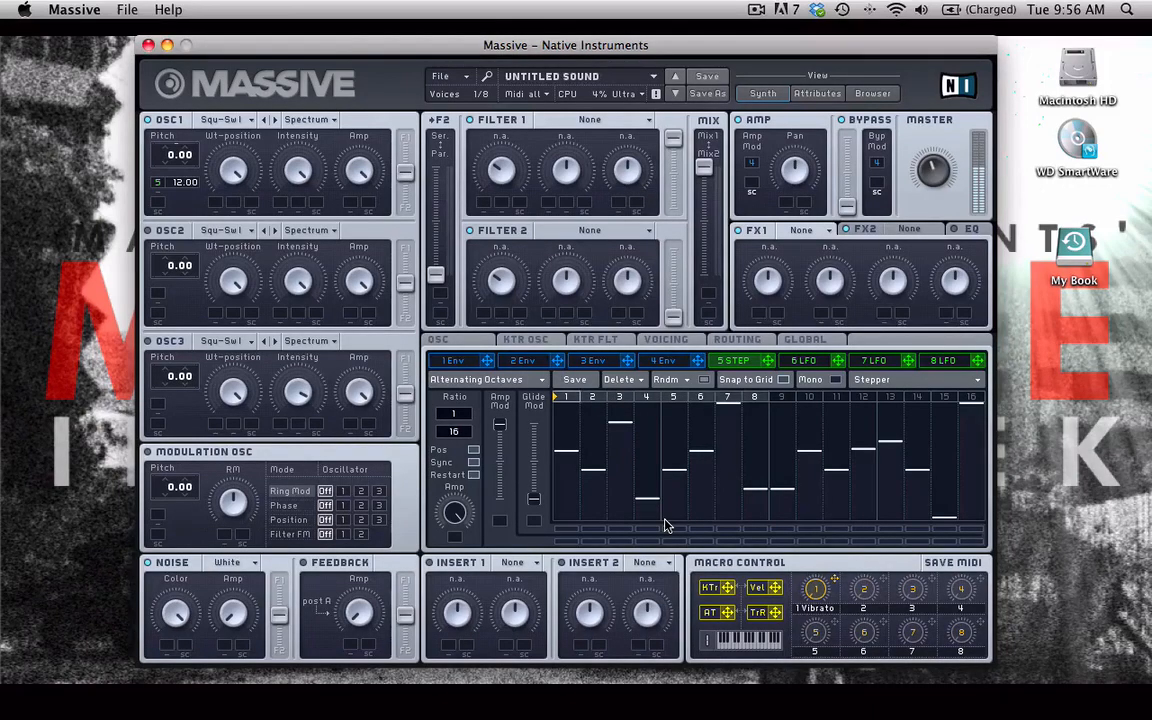
{"action": "left_click_drag", "start_coordinate": [566, 463], "coordinate": [563, 510]}
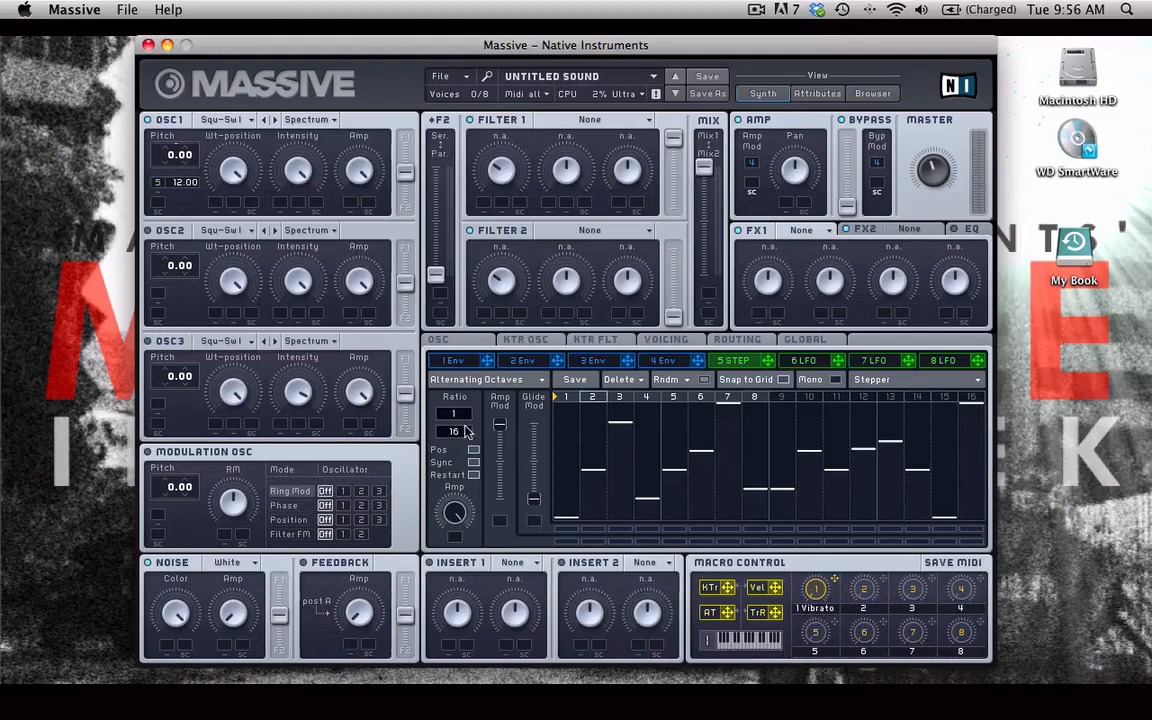
{"action": "left_click_drag", "start_coordinate": [455, 437], "coordinate": [456, 443]}
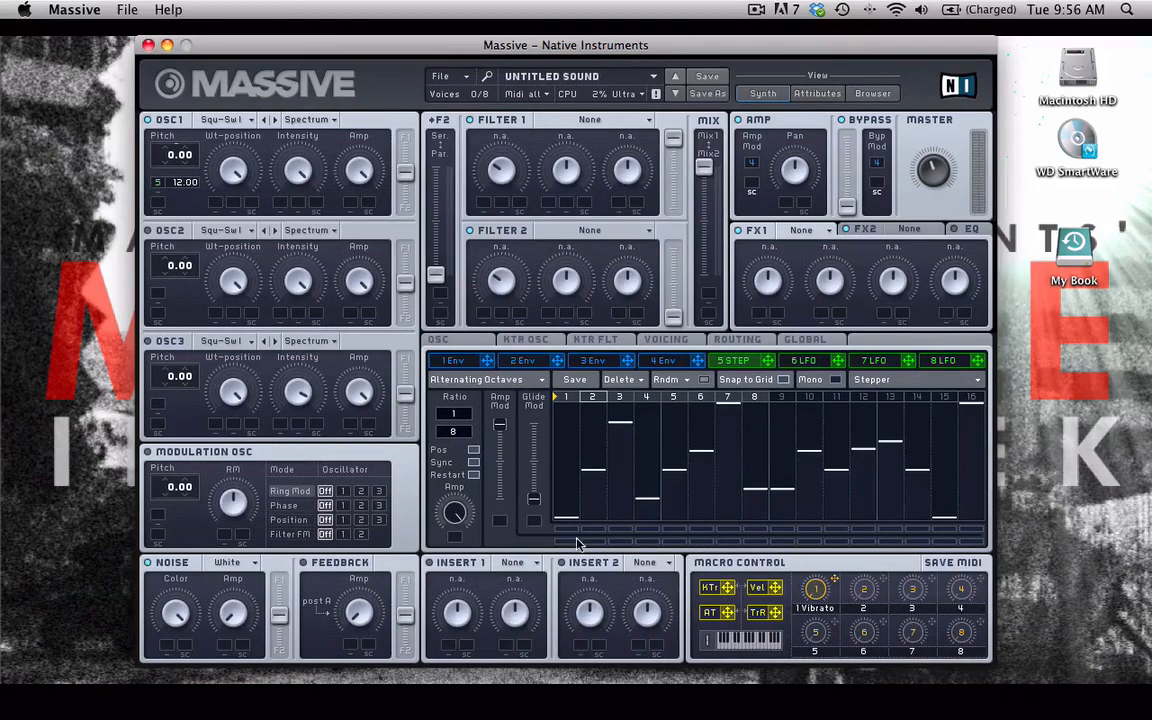
- Enable glide on steps 4, 6, 10, 13, 14 and 16 of the stepper
{"action": "left_click", "coordinate": [647, 529]}
{"action": "left_click", "coordinate": [701, 529]}
{"action": "left_click", "coordinate": [809, 529]}
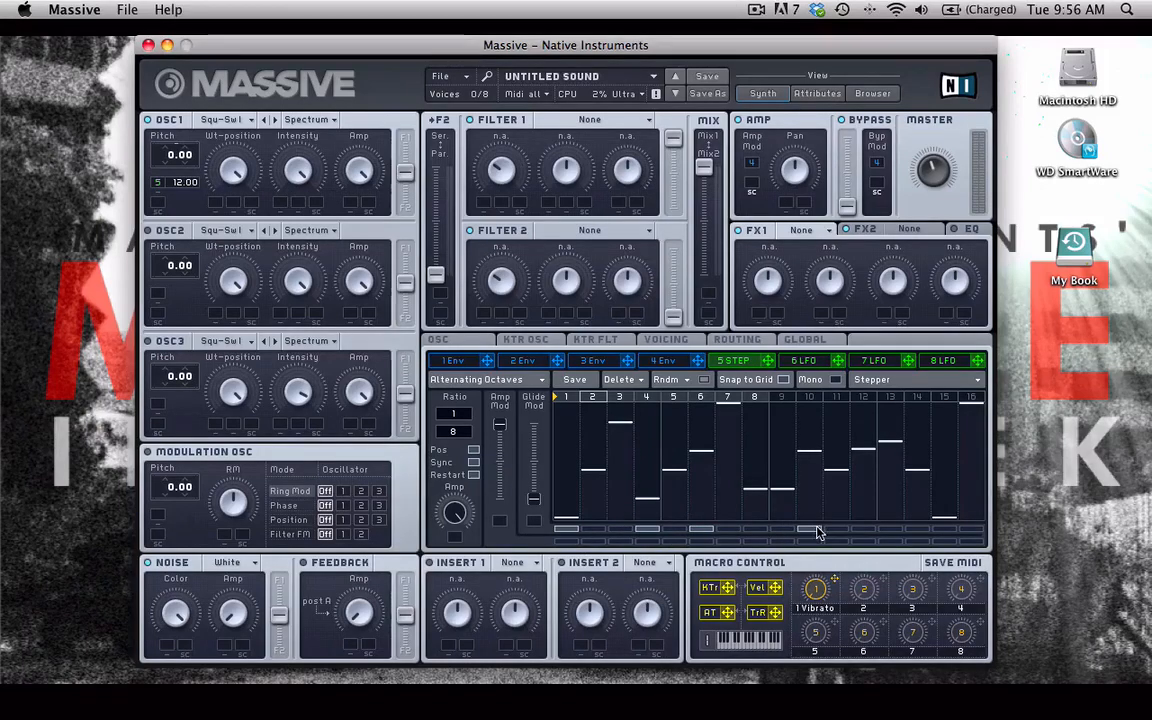
{"action": "left_click", "coordinate": [892, 531]}
{"action": "left_click", "coordinate": [918, 531]}
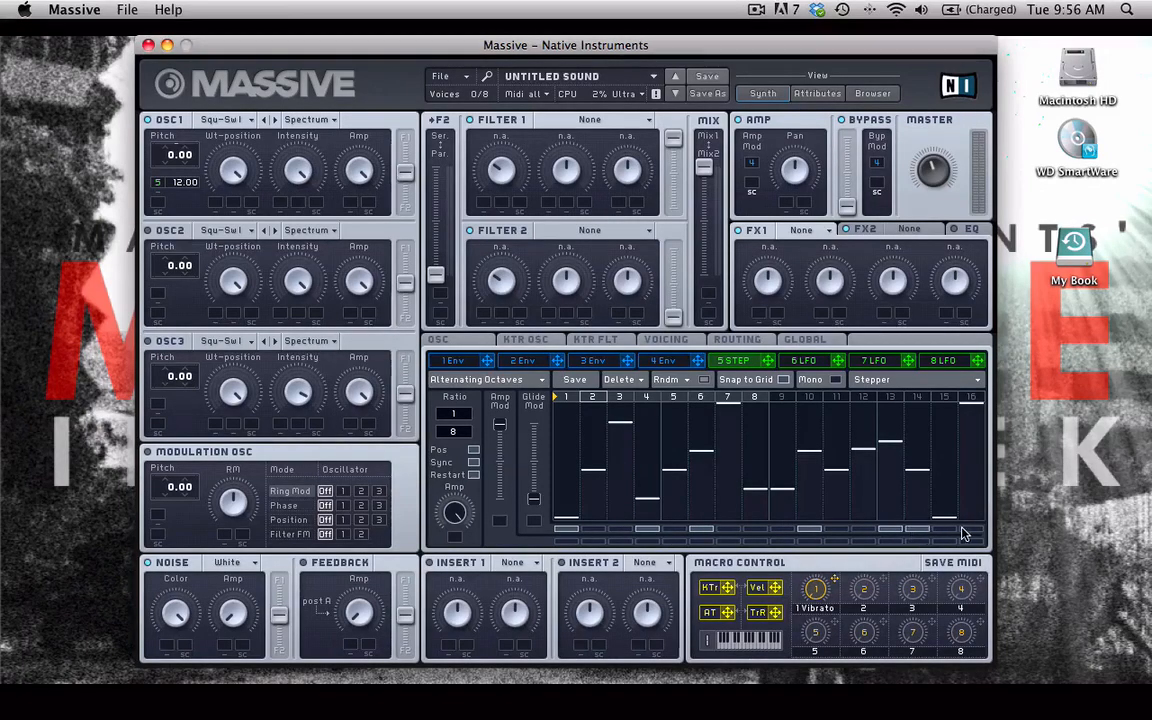
{"action": "left_click", "coordinate": [965, 530]}
- Set the stepper's glide amount to about the middle of its range
{"action": "left_click_drag", "start_coordinate": [534, 498], "coordinate": [535, 468]}
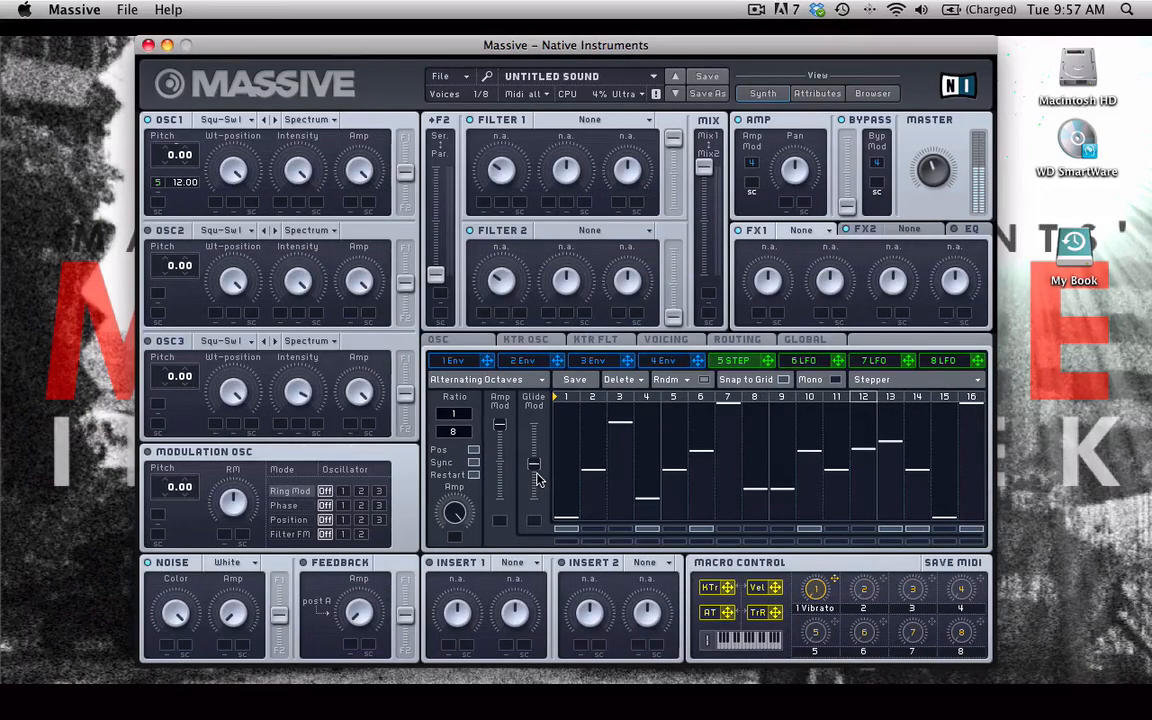
{"action": "left_click_drag", "start_coordinate": [537, 474], "coordinate": [535, 447]}
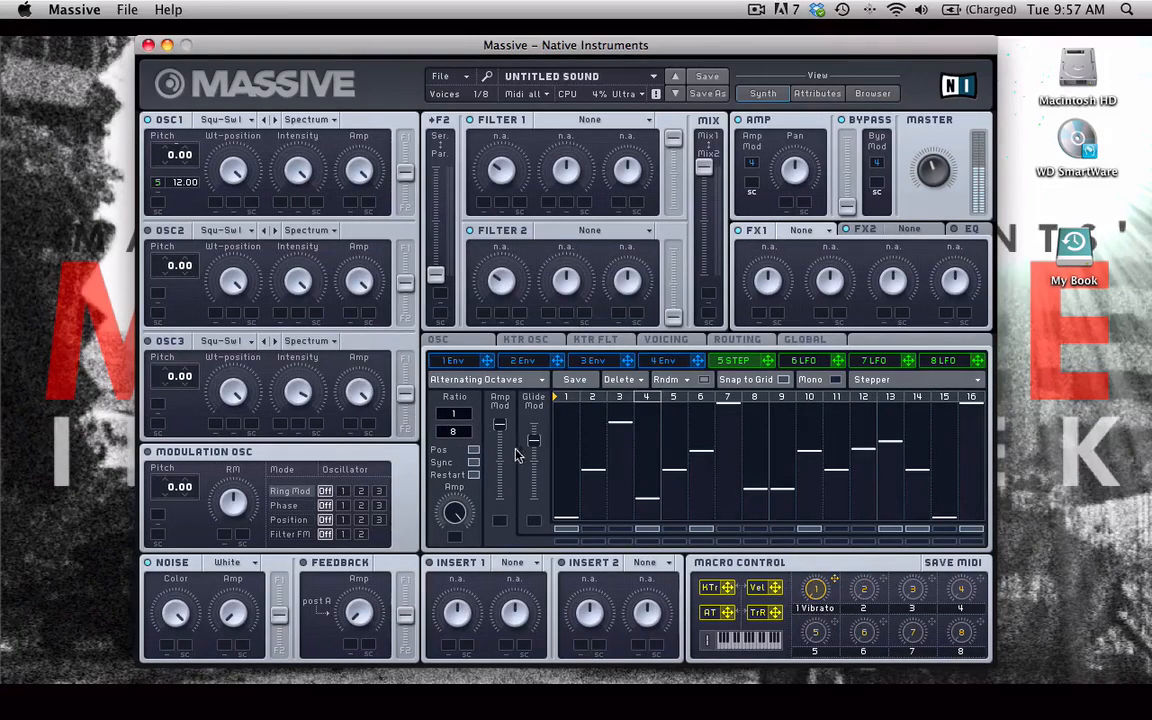
{"action": "left_click_drag", "start_coordinate": [534, 442], "coordinate": [533, 471]}
- Remove the stepper modulation from OSC1's pitch
{"action": "right_click", "coordinate": [156, 184]}
{"action": "left_click", "coordinate": [162, 201]}
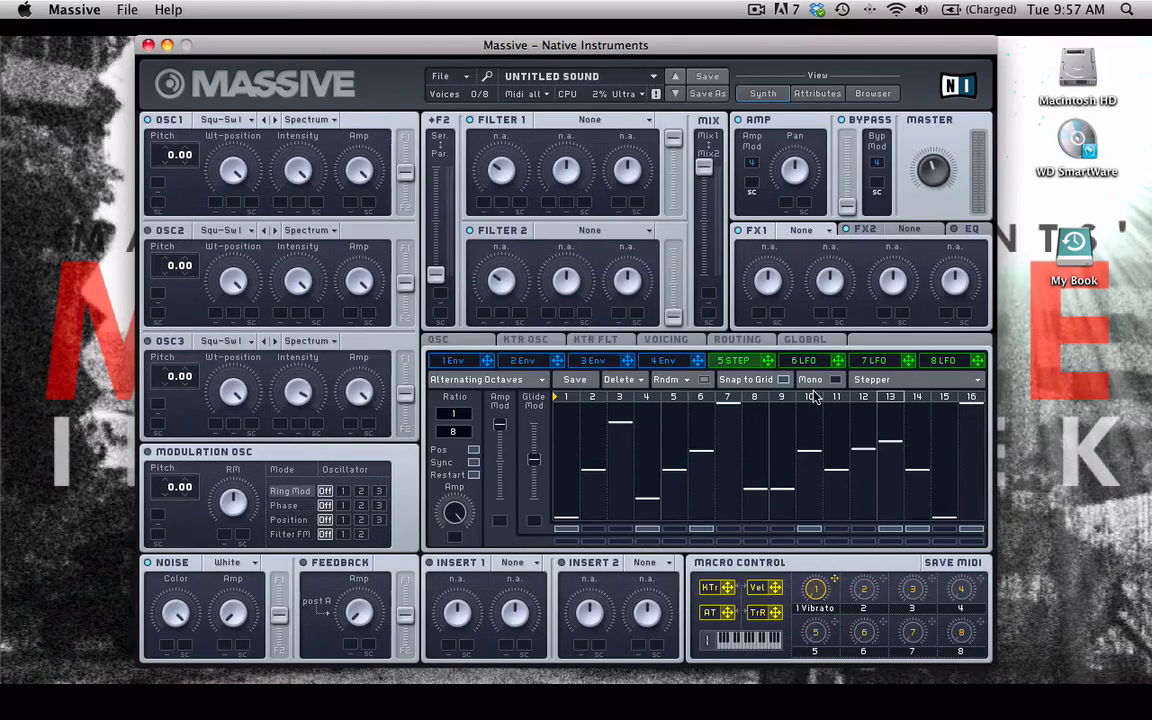
- Route the stepper to OSC1's amplitude, set its modulation depth, and nudge step 2 up
{"action": "left_click_drag", "start_coordinate": [768, 360], "coordinate": [302, 10]}
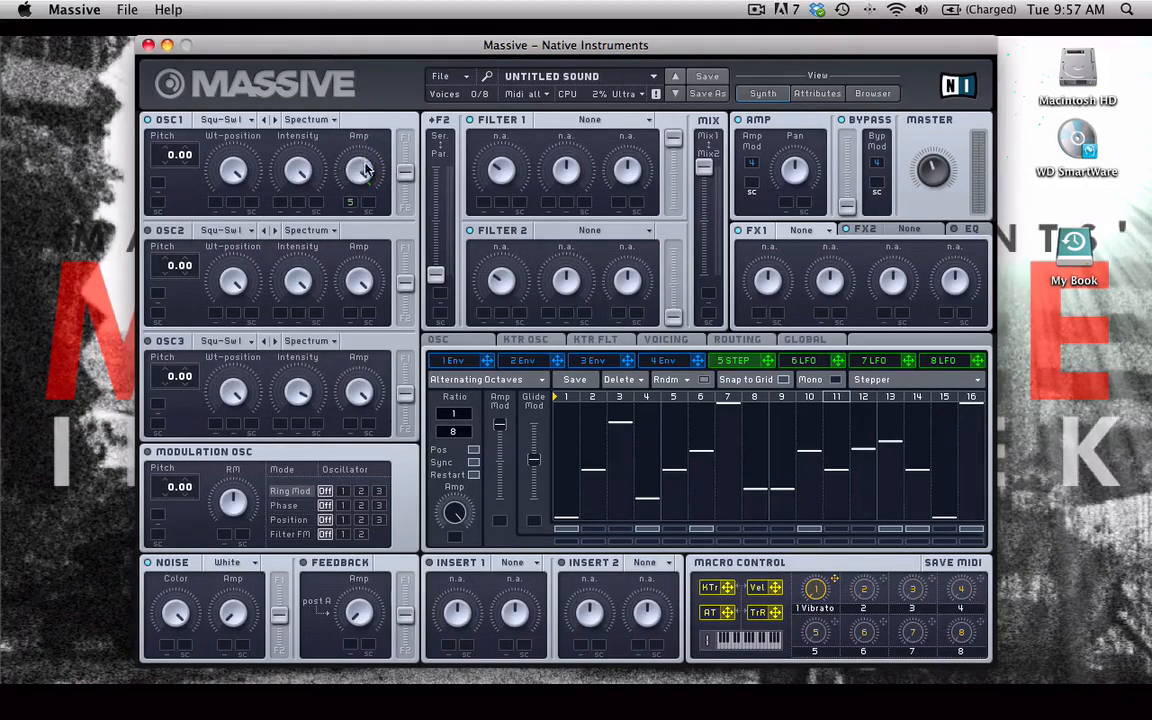
{"action": "left_click_drag", "start_coordinate": [364, 172], "coordinate": [362, 240]}
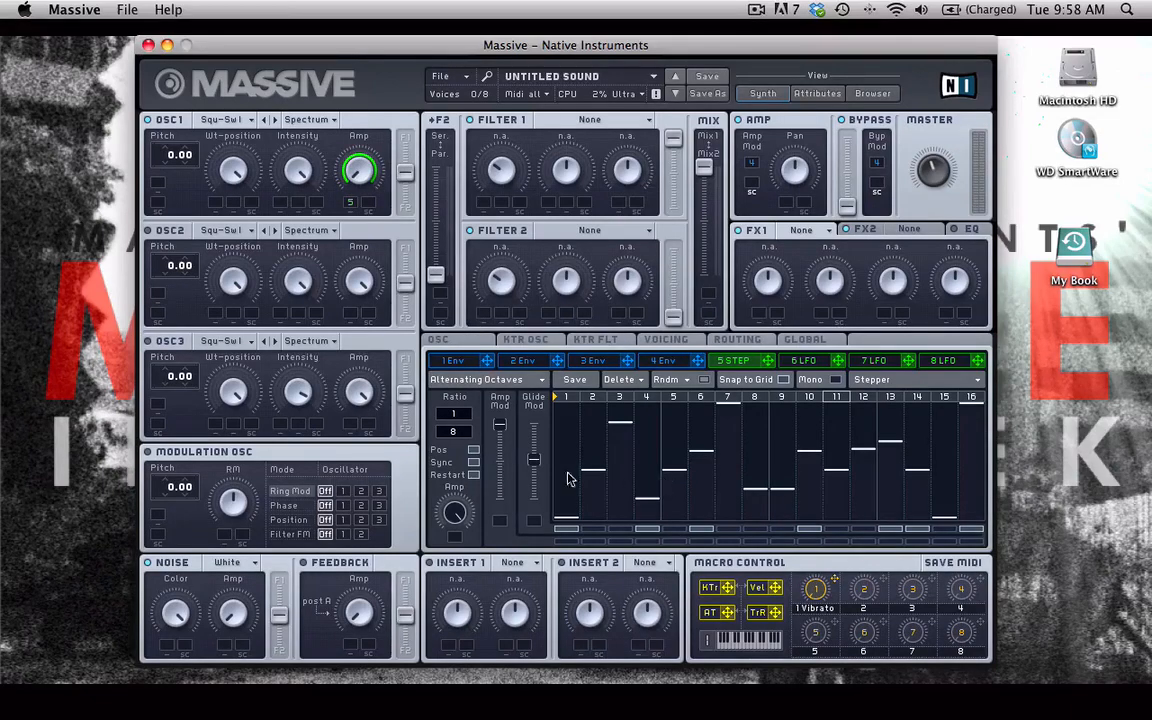
{"action": "left_click_drag", "start_coordinate": [595, 473], "coordinate": [595, 461]}
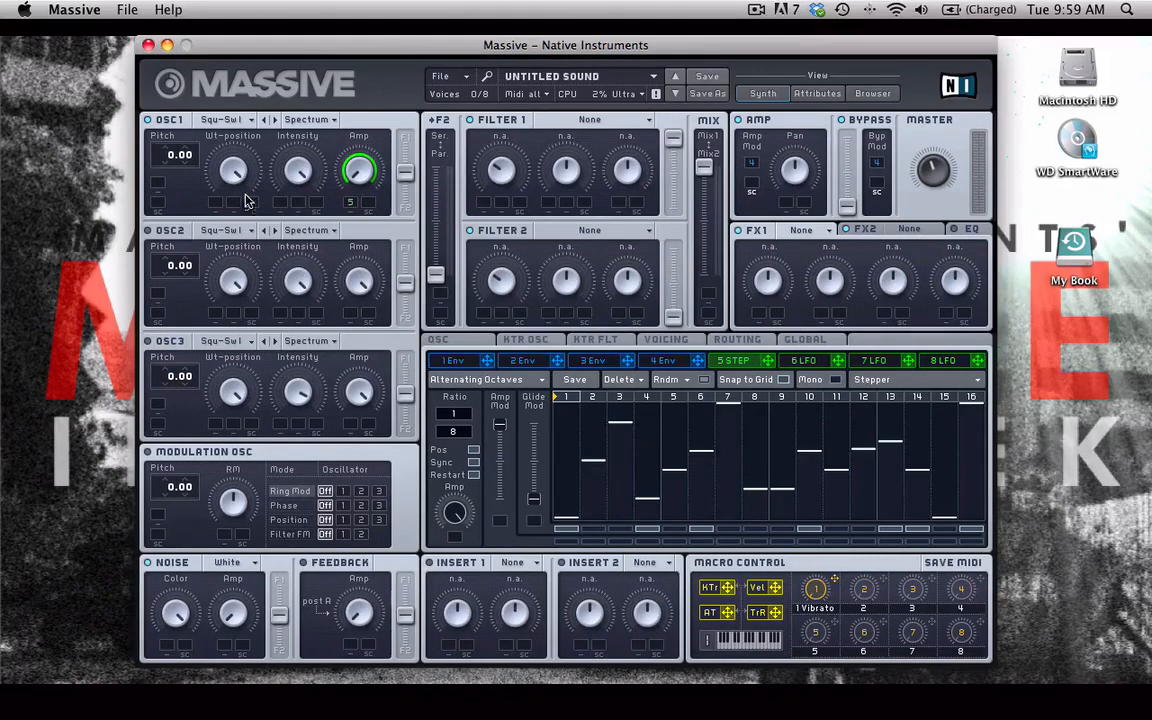
- Modulate OSC1's intensity with the stepper and switch the oscillator mode to Formant
{"action": "left_click_drag", "start_coordinate": [293, 204], "coordinate": [260, 57]}
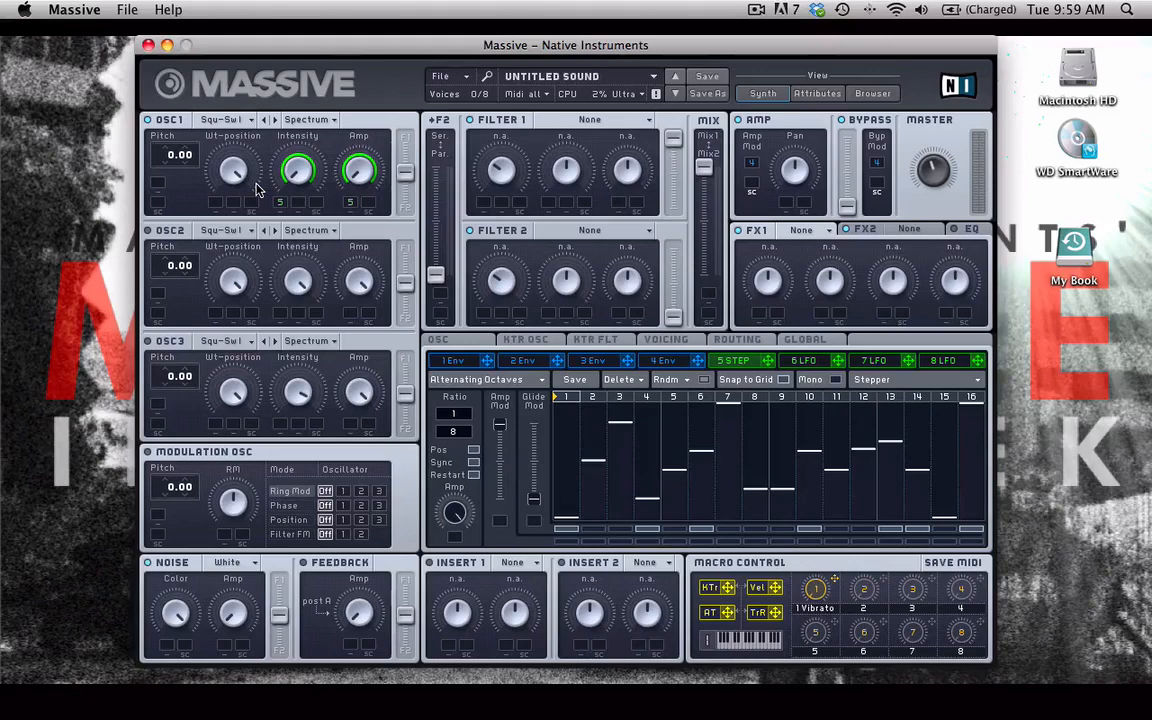
{"action": "left_click", "coordinate": [313, 120]}
{"action": "left_click", "coordinate": [304, 163]}
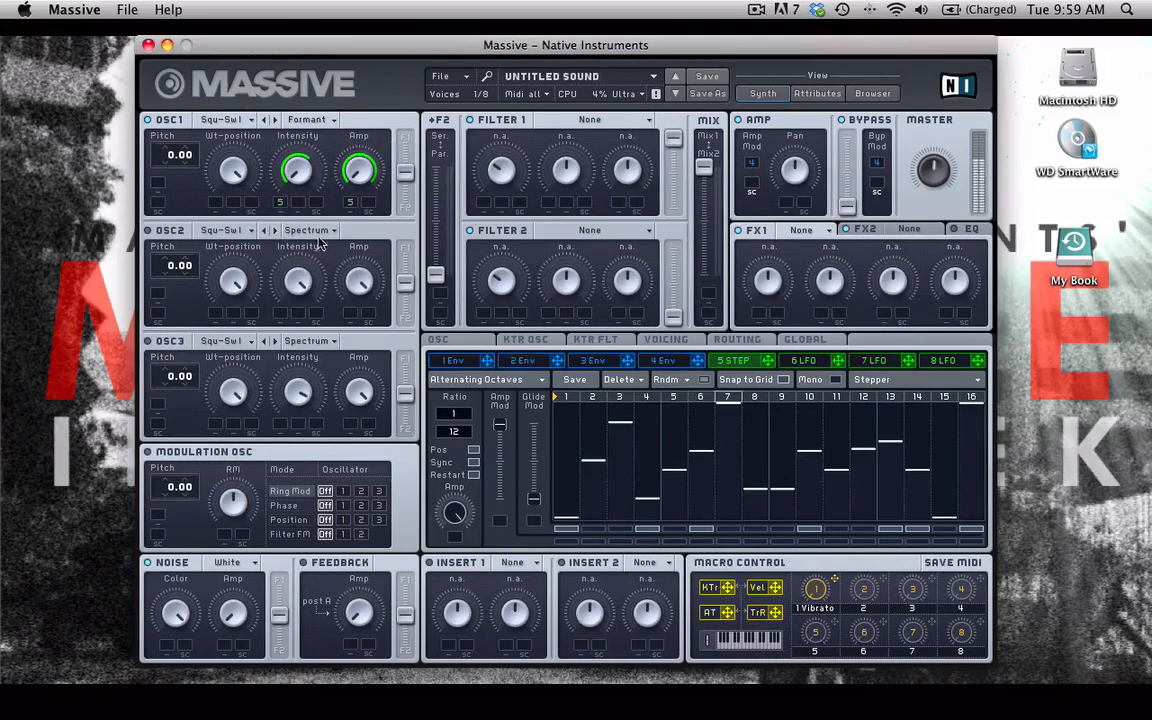
- Adjust the stepper's depth on OSC1's intensity and add LFO 6 as a second intensity modulator
{"action": "double_click", "coordinate": [280, 202]}
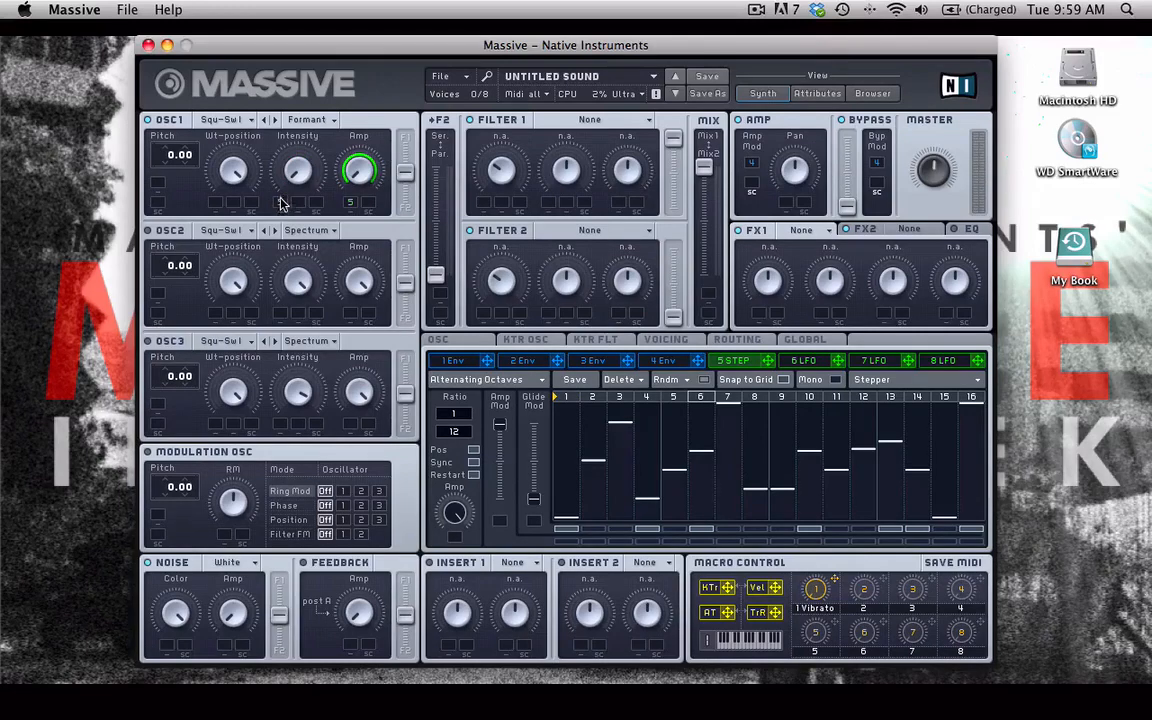
{"action": "left_click_drag", "start_coordinate": [280, 203], "coordinate": [277, 148]}
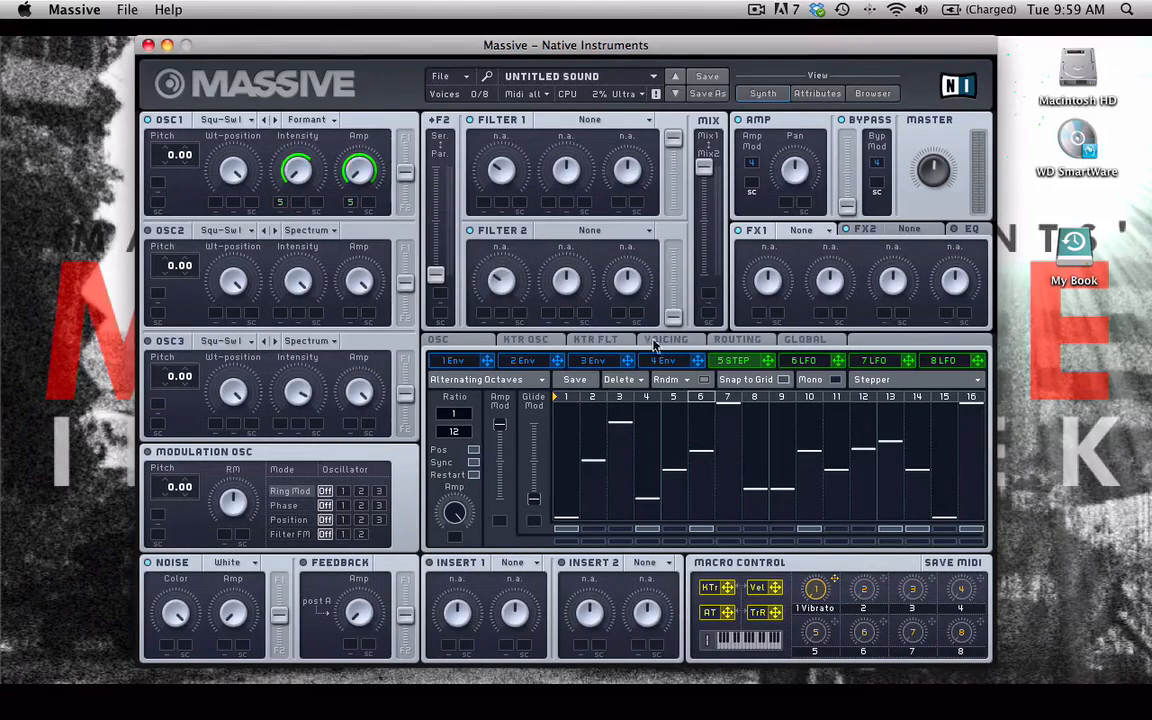
{"action": "left_click", "coordinate": [838, 364]}
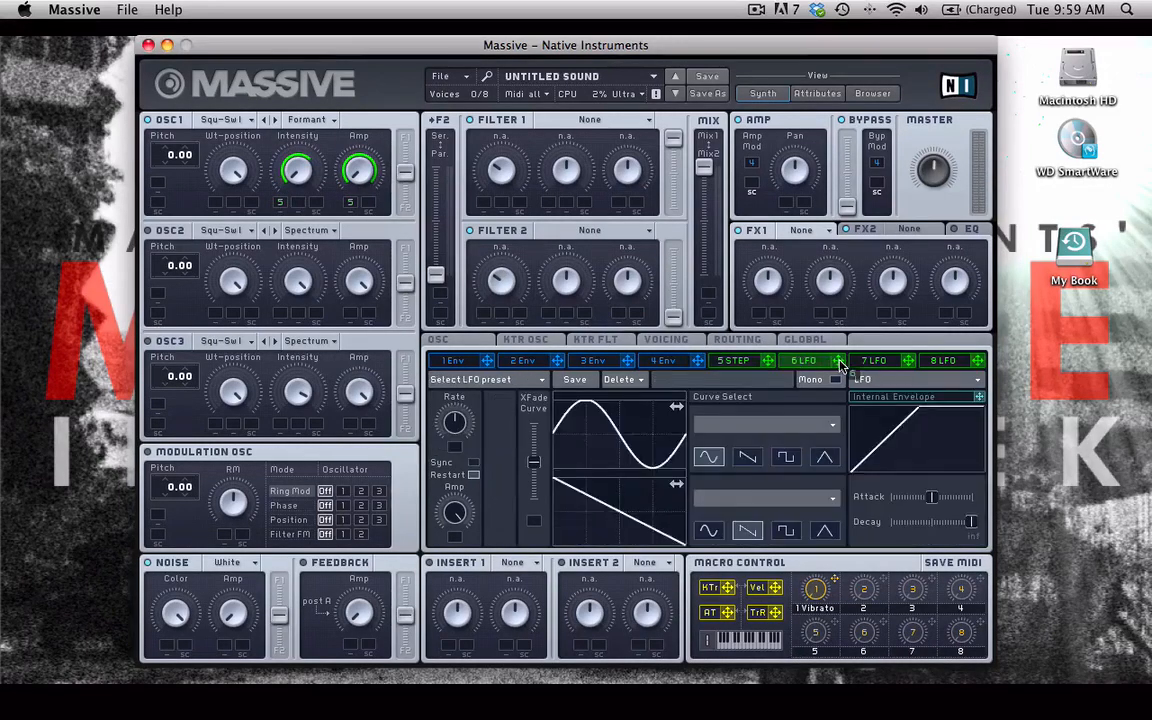
{"action": "left_click_drag", "start_coordinate": [839, 362], "coordinate": [318, 204]}
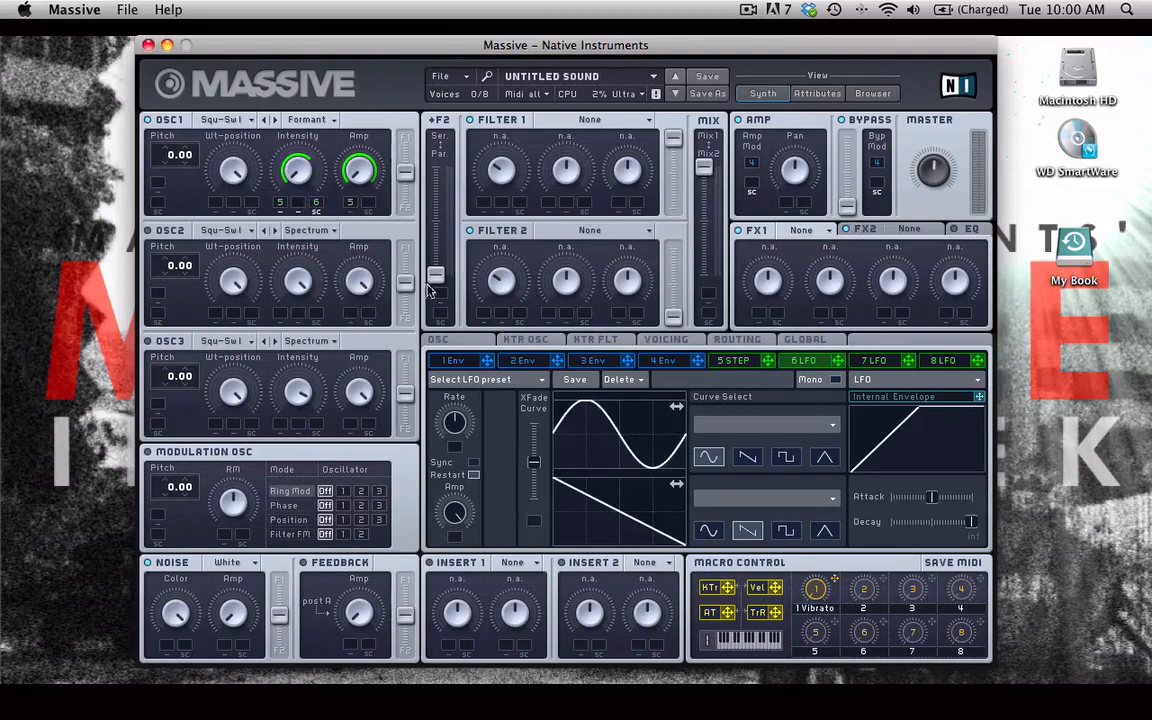
- Raise LFO 6's XFade curve fully and set its rate ratio to 1/4
{"action": "left_click_drag", "start_coordinate": [534, 462], "coordinate": [536, 407]}
{"action": "left_click", "coordinate": [733, 360]}
{"action": "left_click", "coordinate": [816, 363]}
{"action": "left_click", "coordinate": [738, 361]}
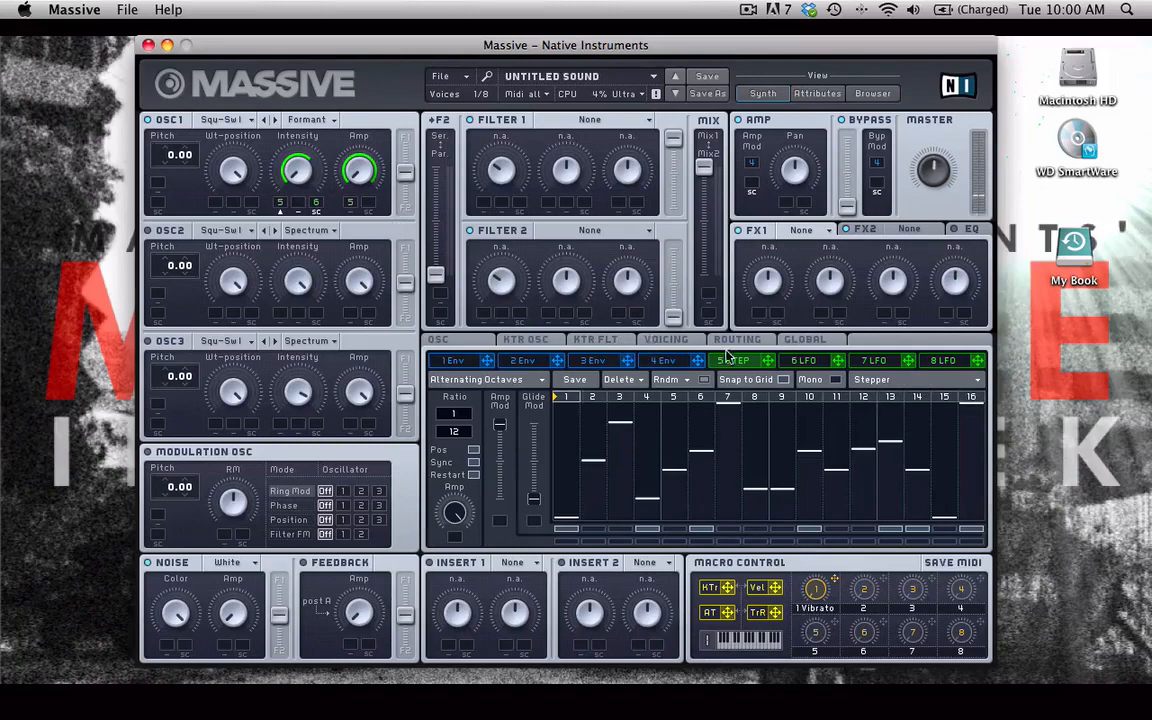
{"action": "left_click", "coordinate": [799, 362]}
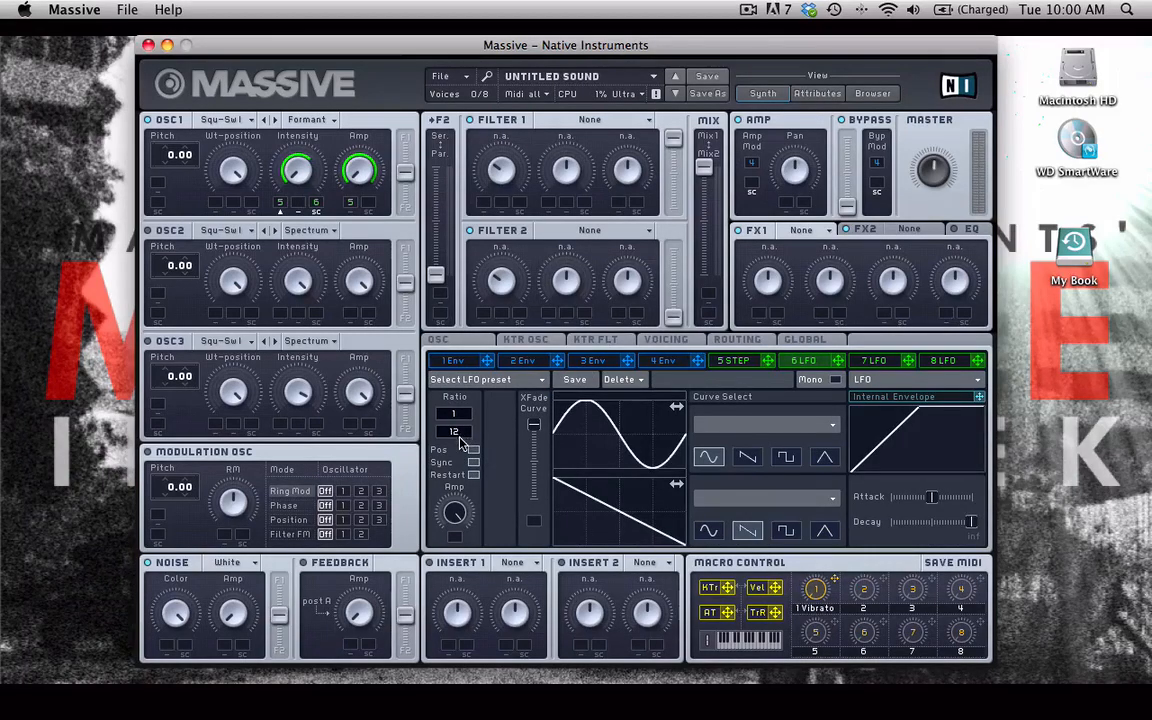
{"action": "left_click_drag", "start_coordinate": [460, 437], "coordinate": [459, 439]}
{"action": "left_click", "coordinate": [739, 364]}
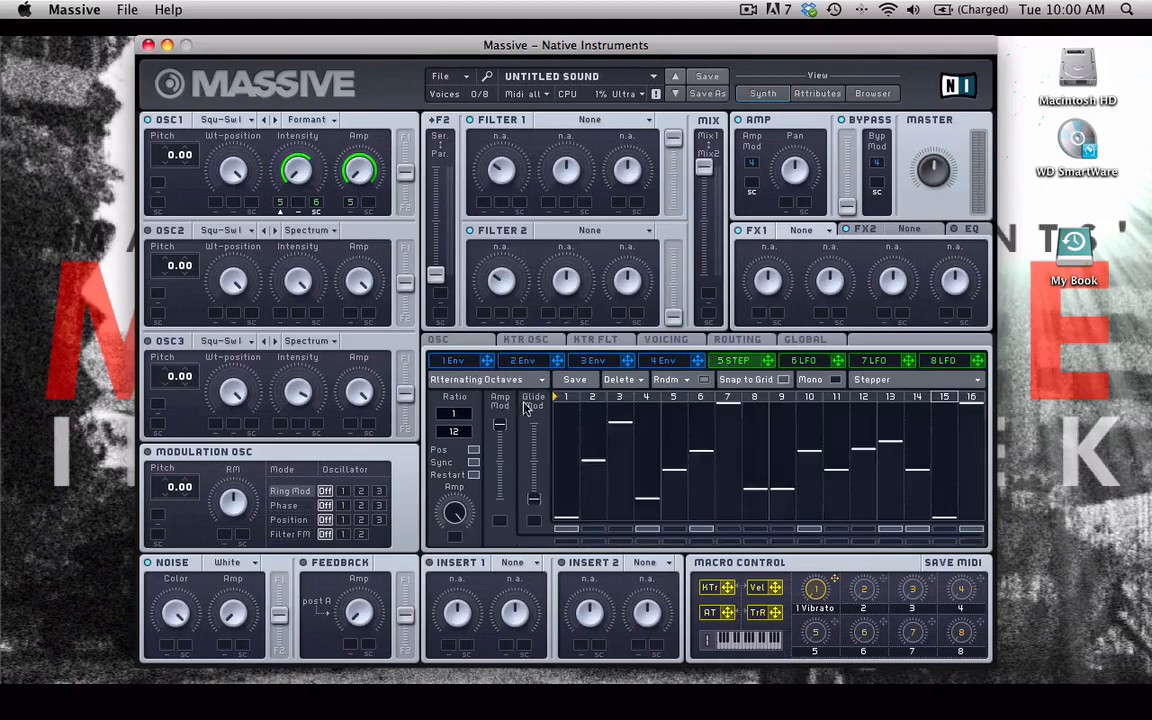
{"action": "left_click", "coordinate": [803, 360]}
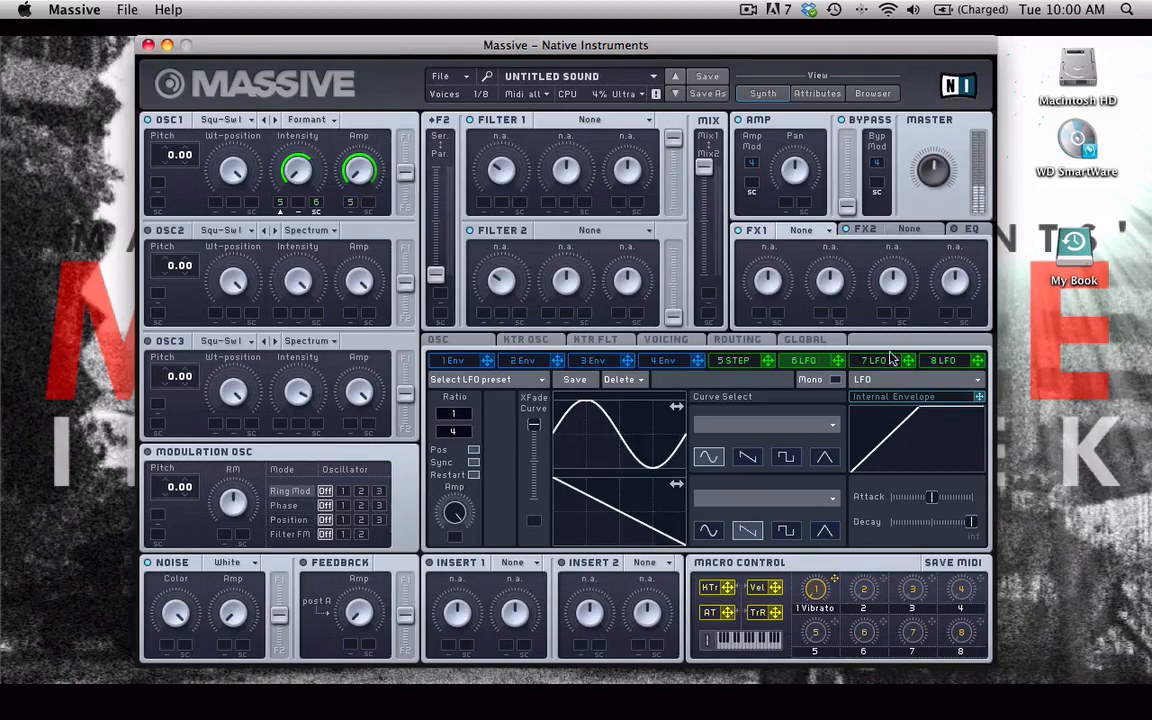
- Load Classic Tube into the FX1 slot and set LFO 6's rate ratio to 1/1
{"action": "left_click", "coordinate": [822, 231]}
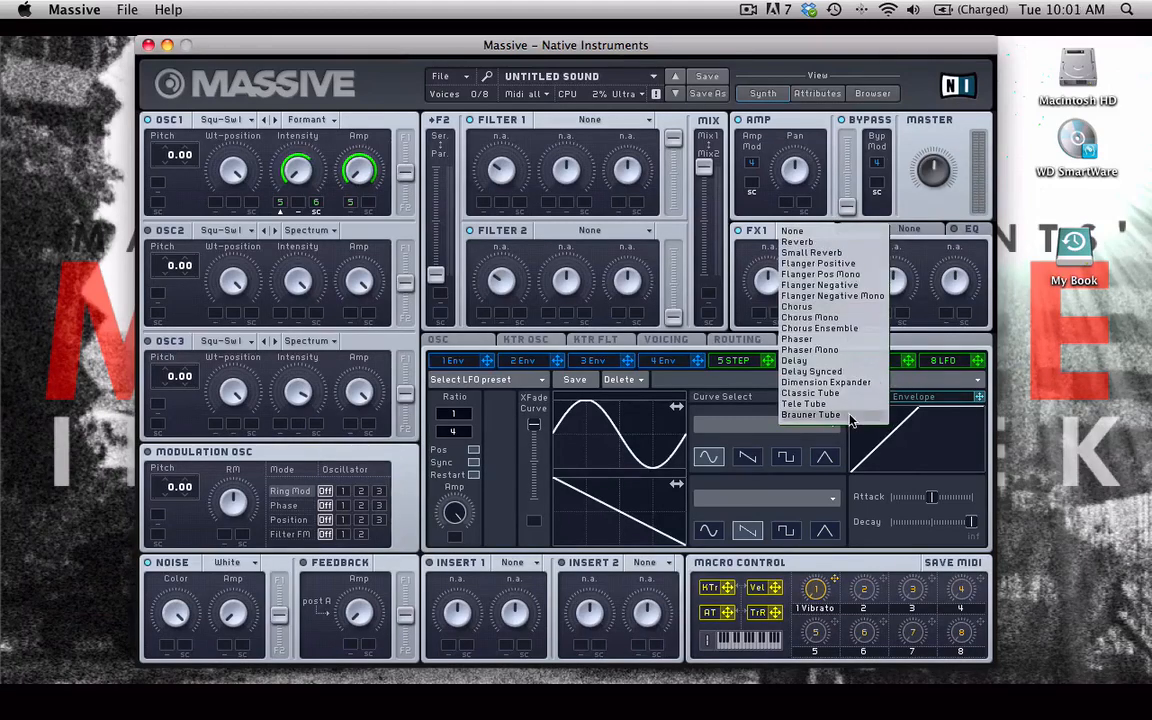
{"action": "left_click", "coordinate": [818, 368]}
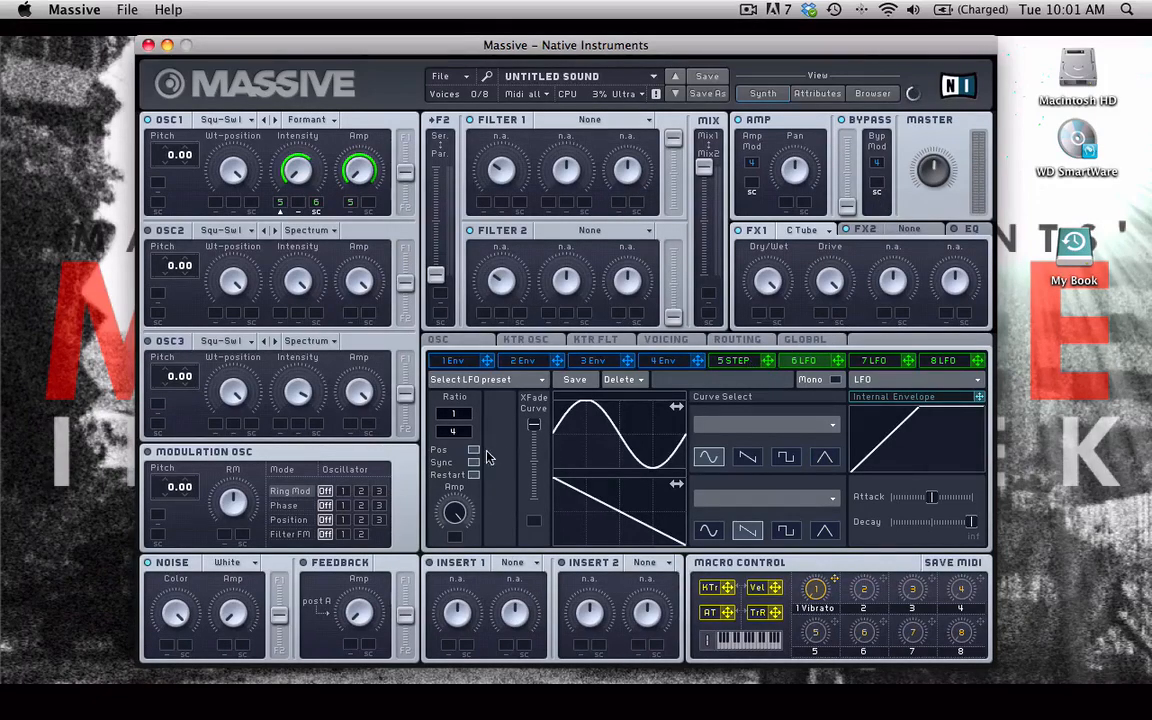
{"action": "left_click_drag", "start_coordinate": [453, 433], "coordinate": [460, 435]}
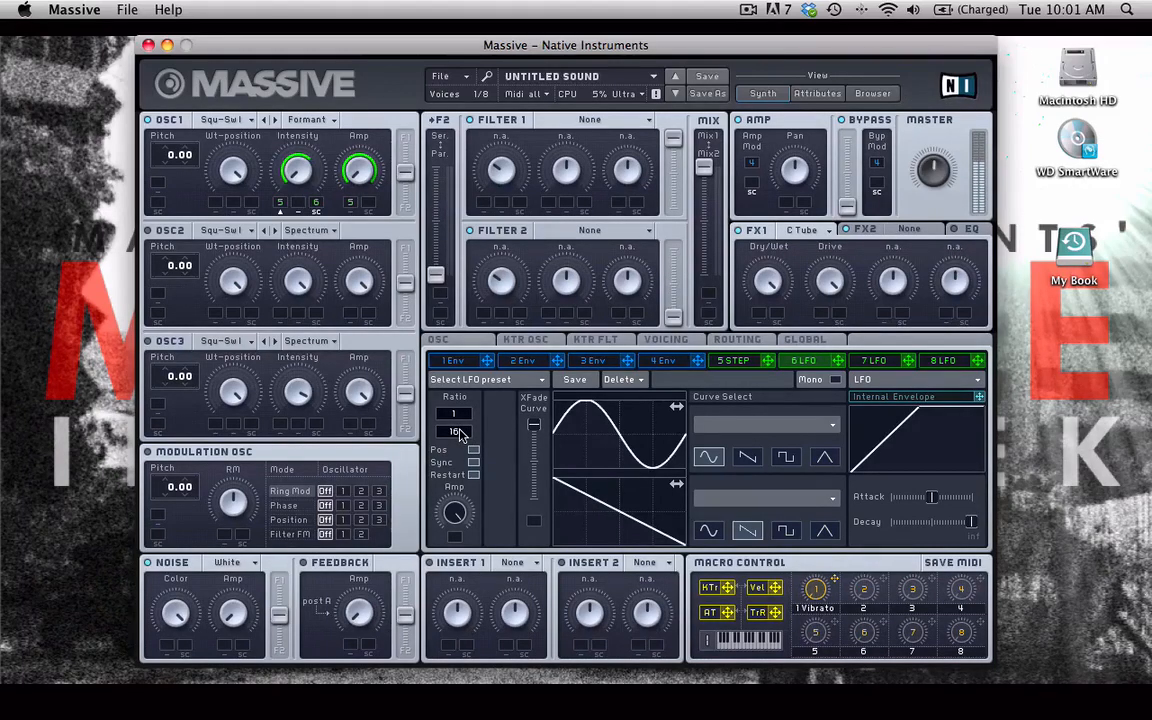
{"action": "left_click_drag", "start_coordinate": [458, 433], "coordinate": [458, 458]}
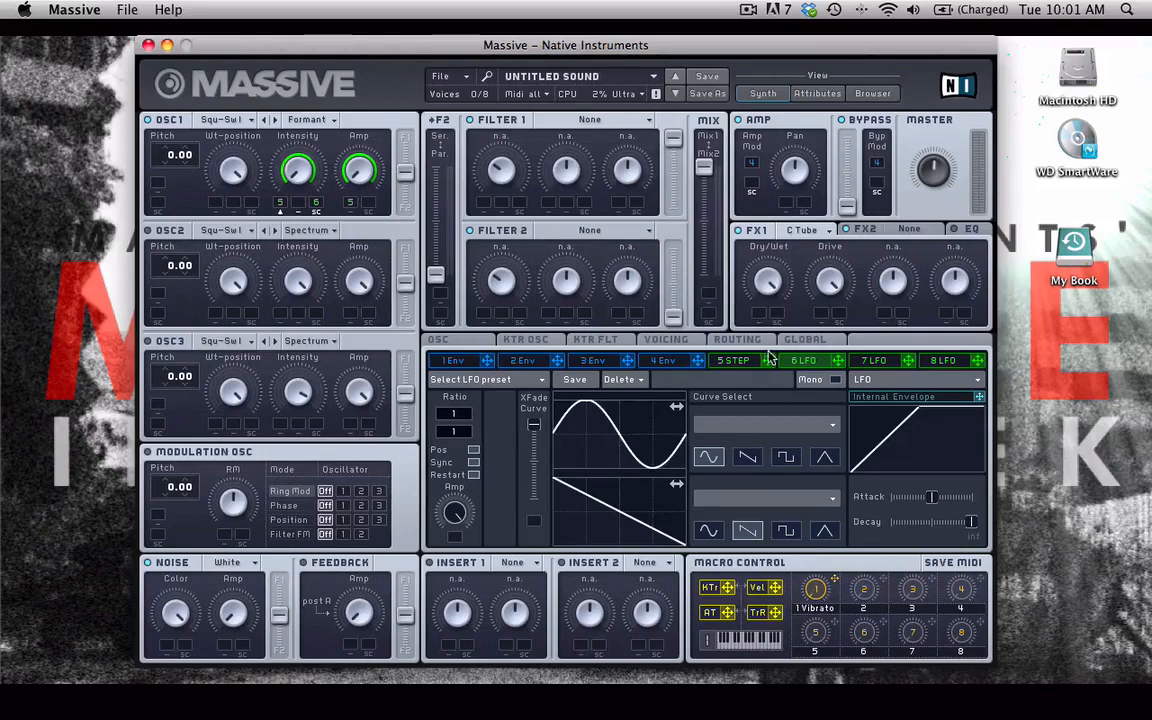
- Route the stepper to the noise amplitude and set its modulation depth
{"action": "left_click", "coordinate": [733, 360]}
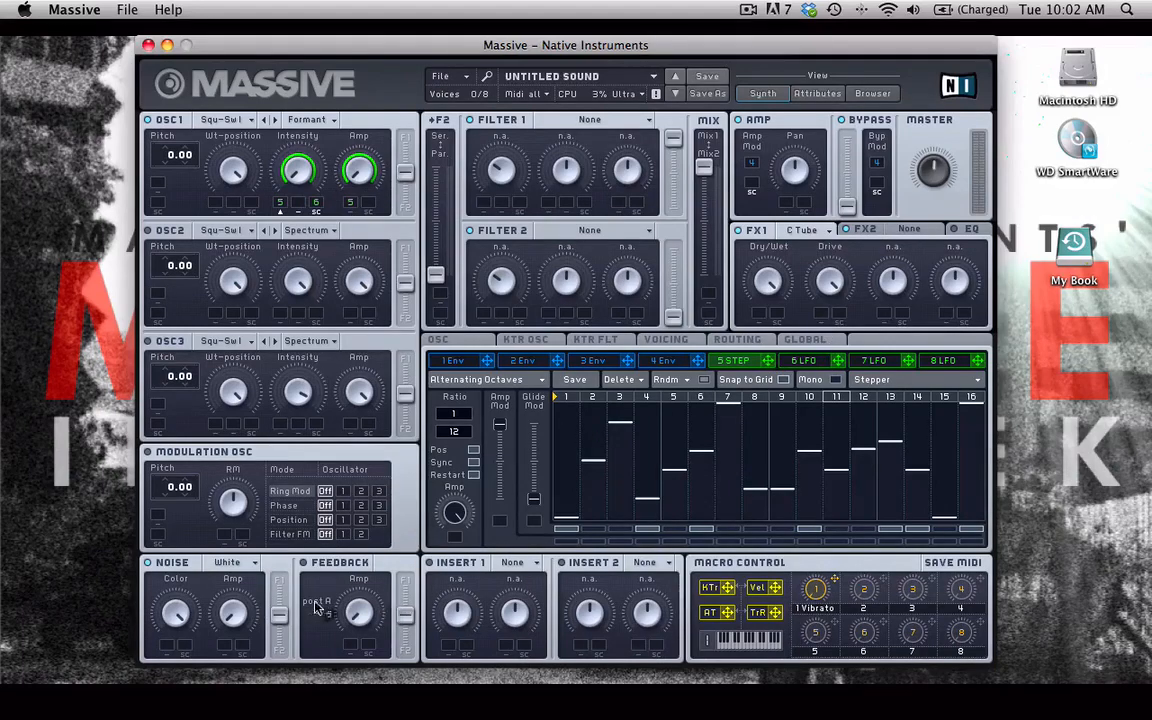
{"action": "left_click_drag", "start_coordinate": [316, 608], "coordinate": [224, 645]}
{"action": "left_click_drag", "start_coordinate": [222, 649], "coordinate": [219, 530]}
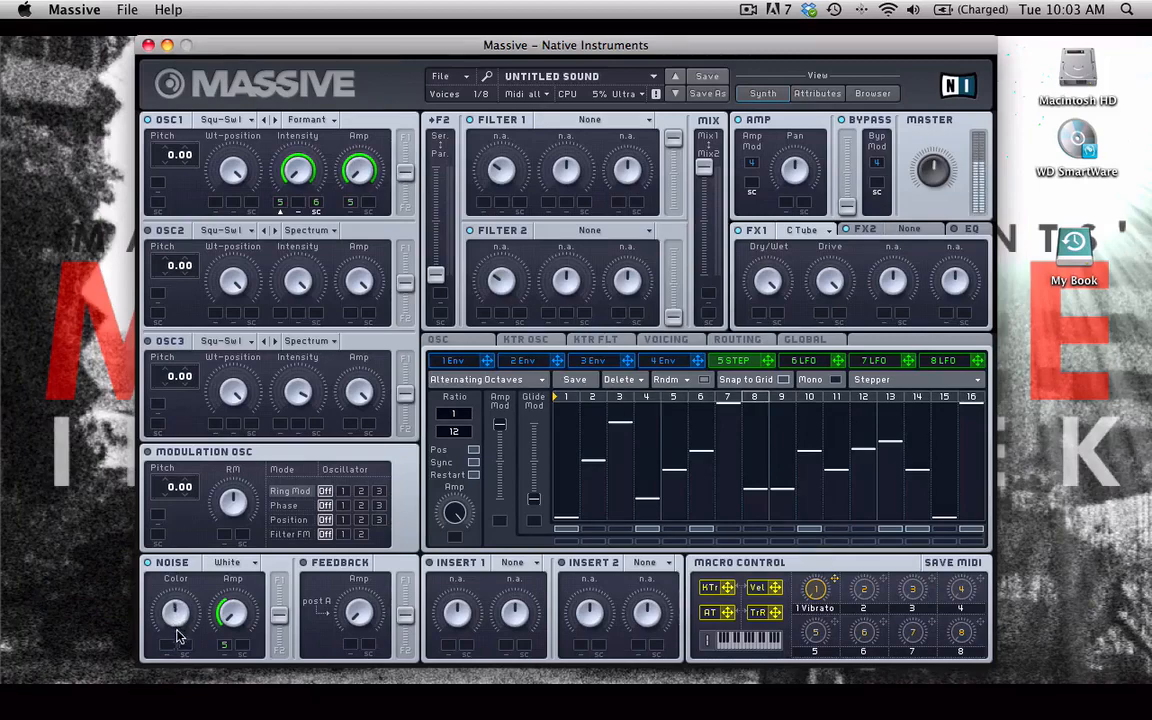
- Route LFO 6 to the noise color with a set depth, and refine the stepper's depth on noise amplitude
{"action": "left_click", "coordinate": [829, 362]}
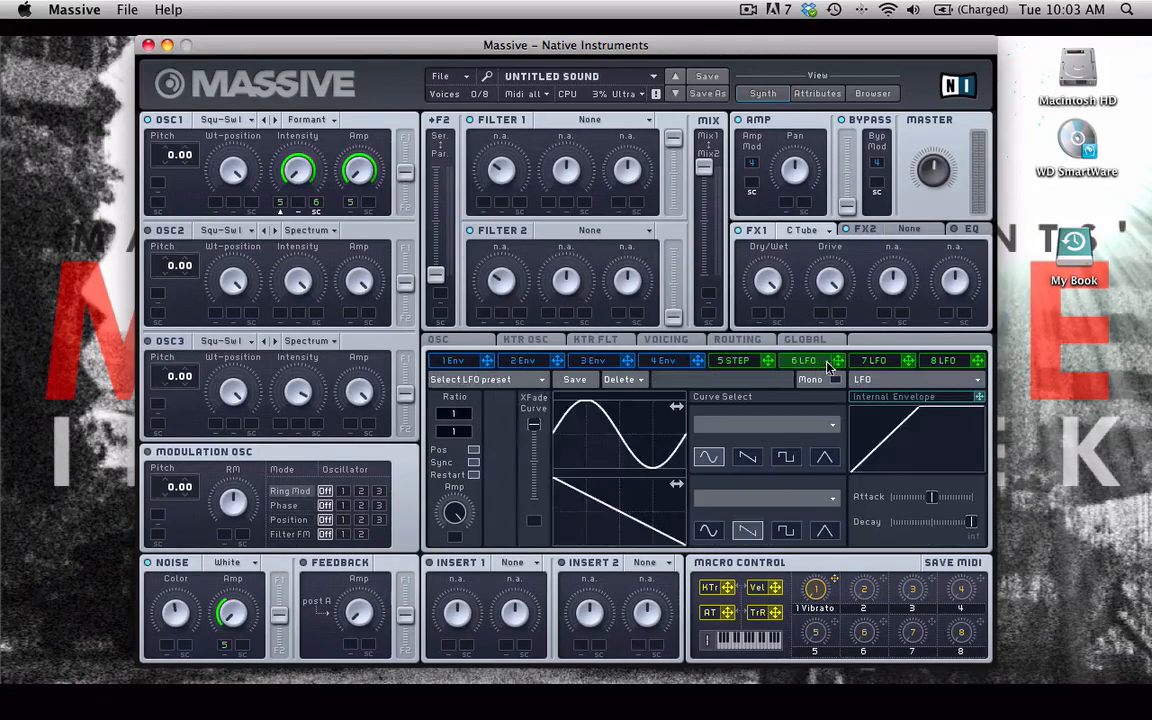
{"action": "mouse_move", "coordinate": [283, 424]}
{"action": "left_mouse_down"}
{"action": "mouse_move", "coordinate": [230, 460]}
{"action": "mouse_move", "coordinate": [172, 560]}
{"action": "mouse_move", "coordinate": [160, 590]}
{"action": "mouse_move", "coordinate": [180, 650]}
{"action": "left_mouse_up"}
{"action": "left_click_drag", "start_coordinate": [166, 645], "coordinate": [174, 591]}
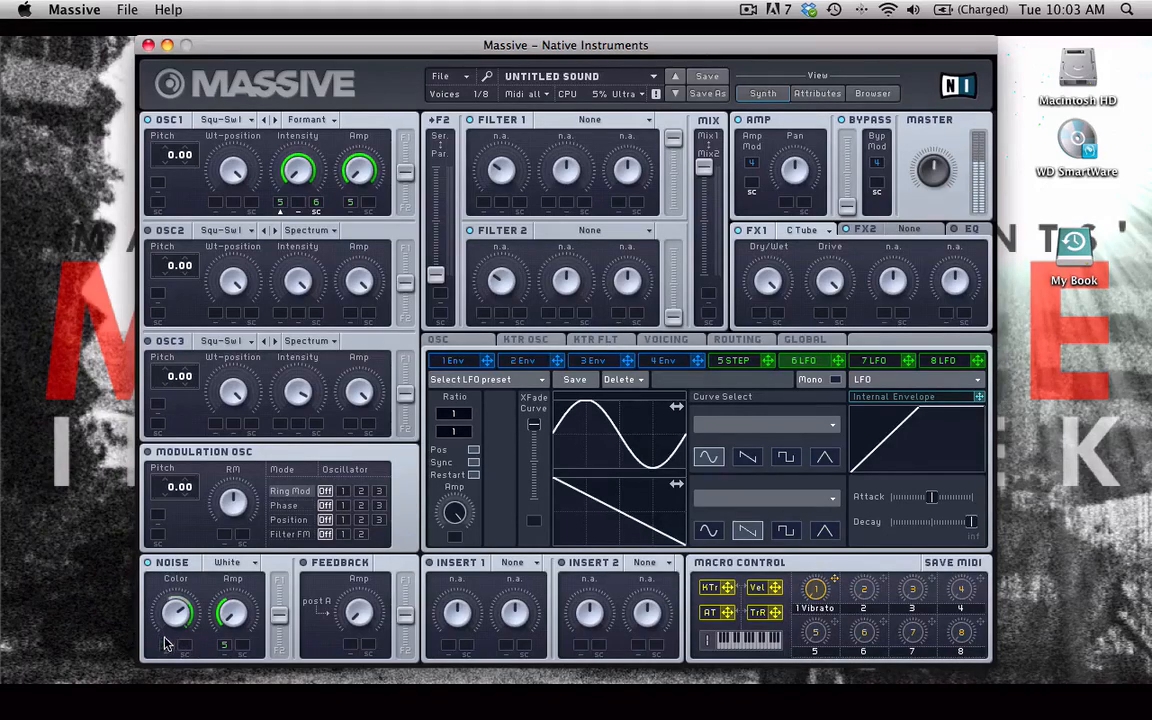
{"action": "left_click_drag", "start_coordinate": [165, 643], "coordinate": [161, 654]}
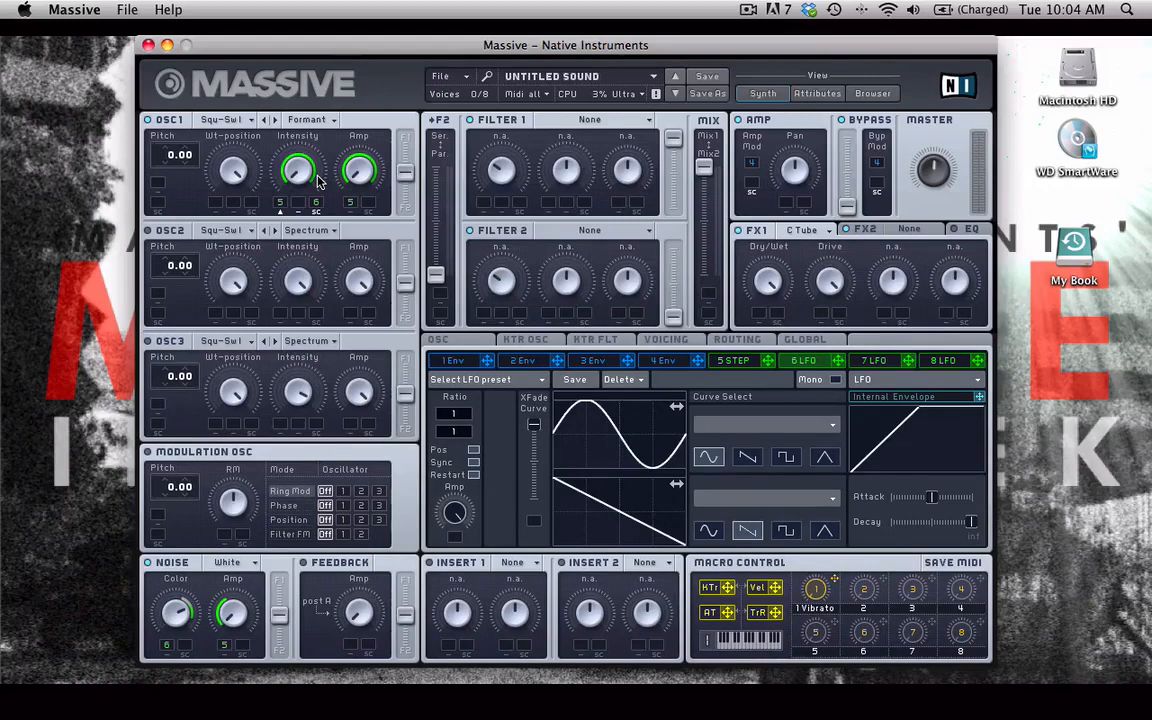
{"action": "left_click", "coordinate": [757, 362]}
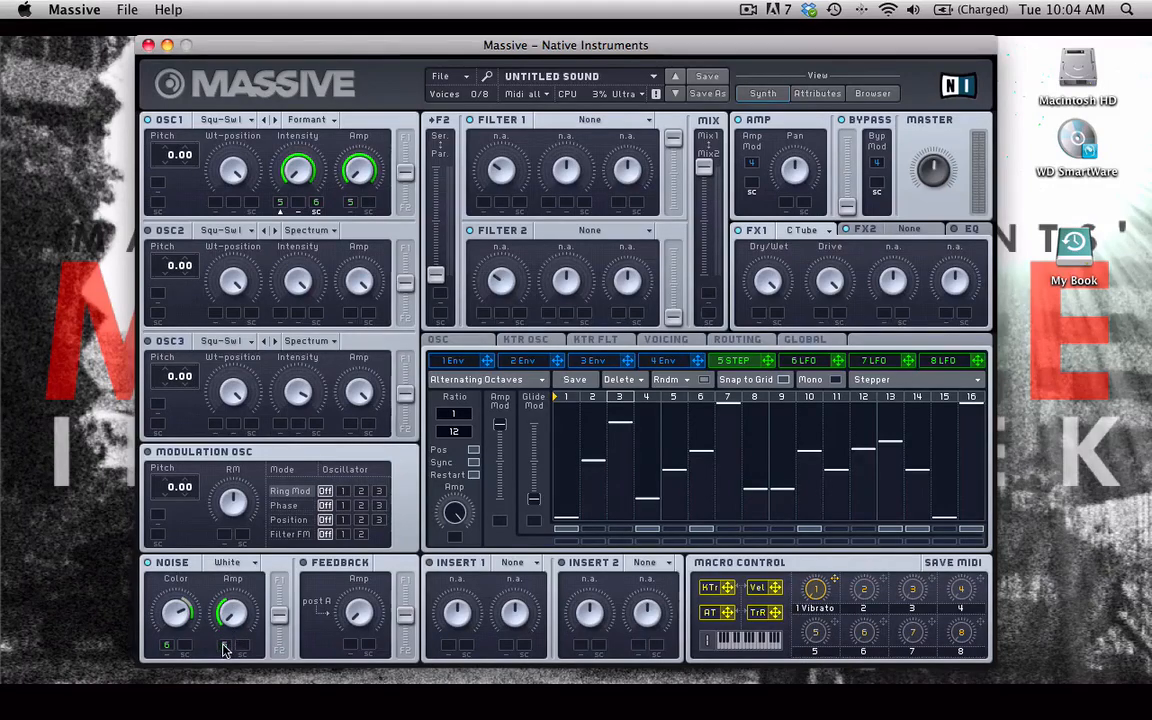
{"action": "left_click_drag", "start_coordinate": [223, 644], "coordinate": [223, 626]}
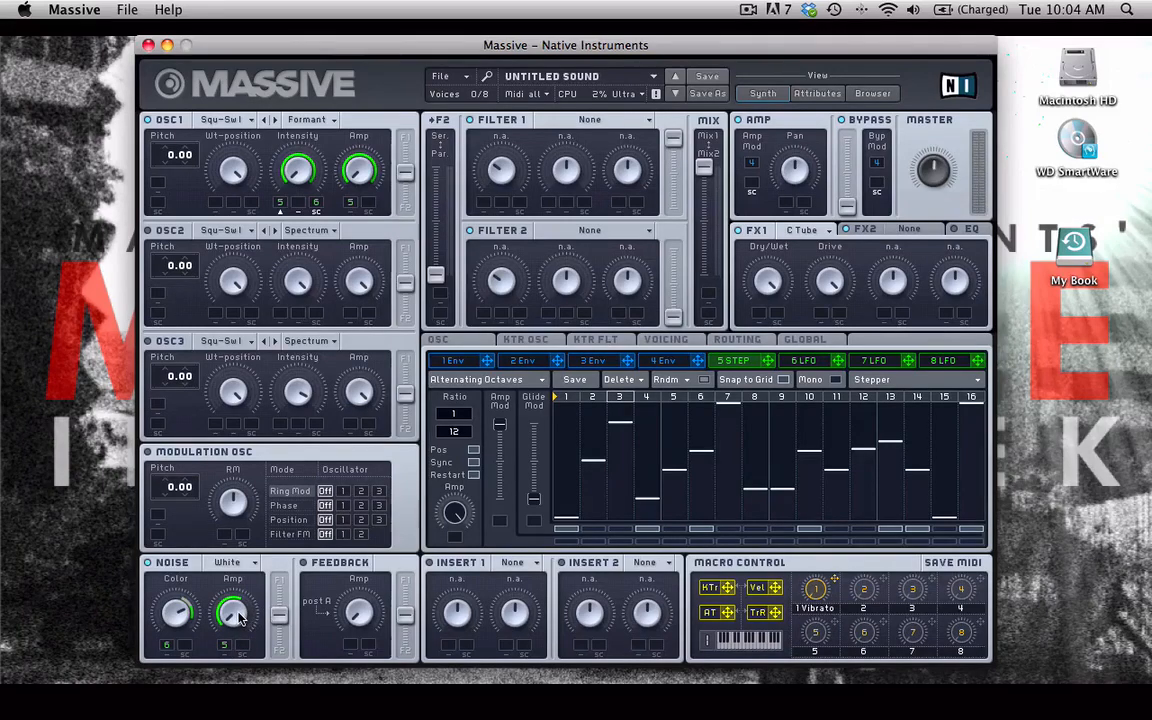
- Try the Major Pentatonic and The Chicken stepper presets, finally loading the Power Chord preset
{"action": "left_click", "coordinate": [510, 381]}
{"action": "mouse_move", "coordinate": [453, 380]}
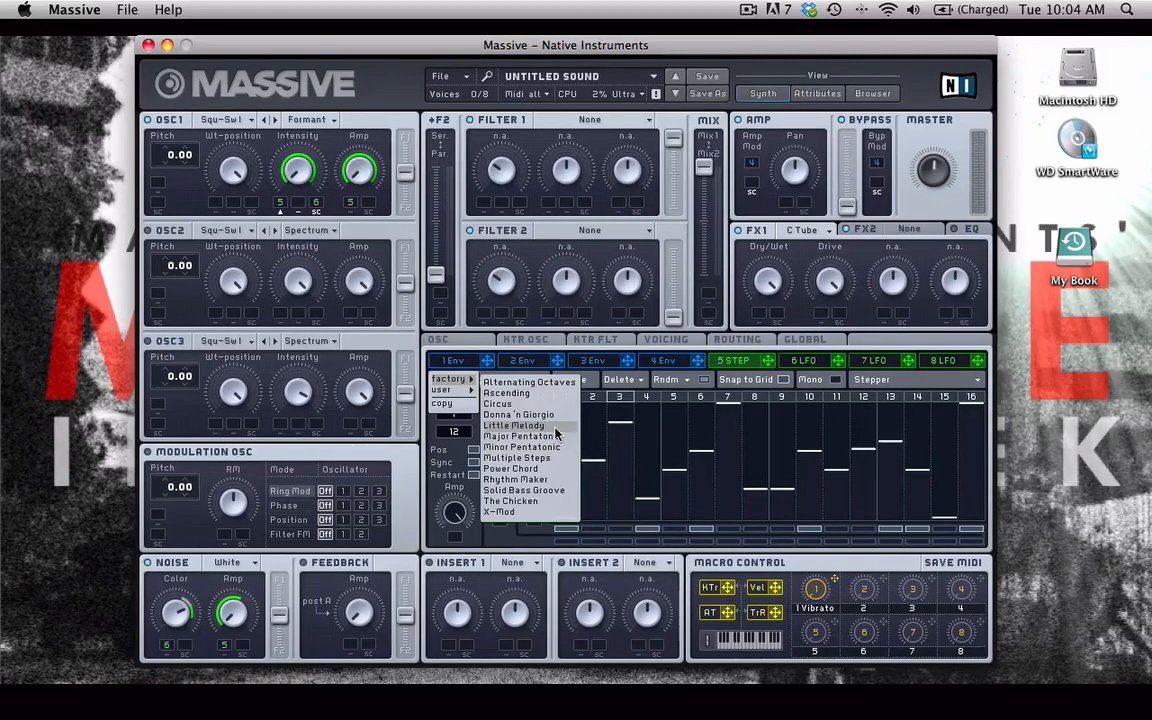
{"action": "left_click", "coordinate": [526, 438]}
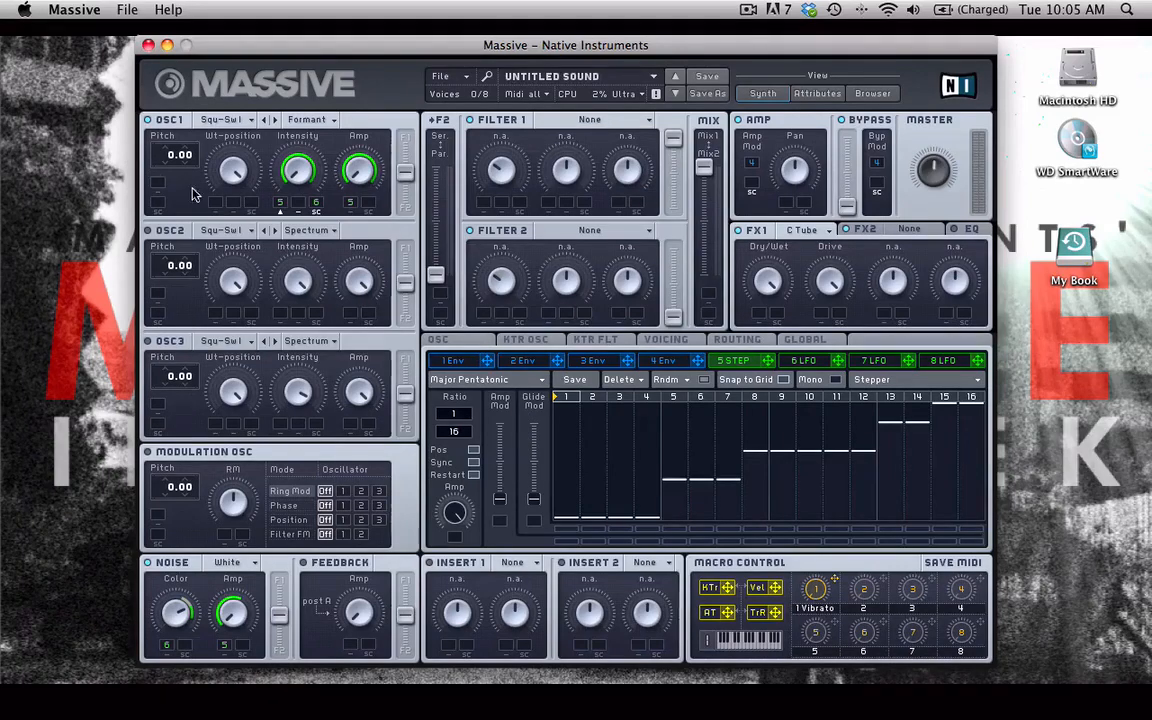
{"action": "left_click", "coordinate": [488, 384]}
{"action": "mouse_move", "coordinate": [452, 379]}
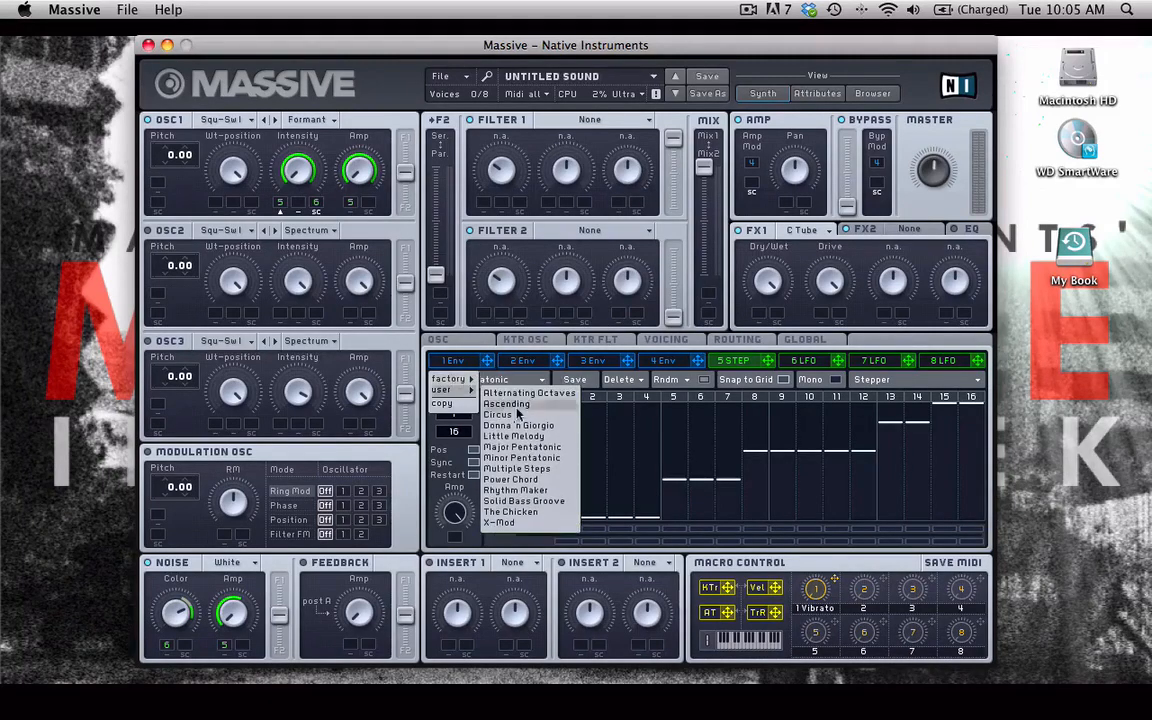
{"action": "left_click", "coordinate": [551, 512]}
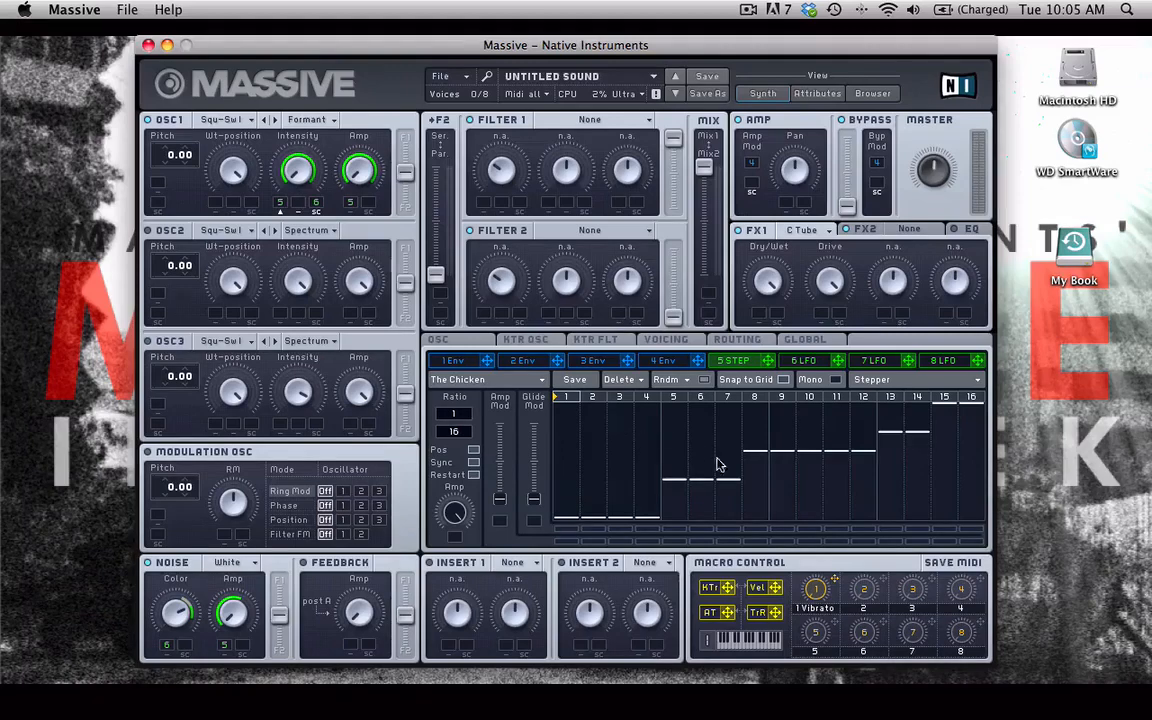
{"action": "left_click", "coordinate": [487, 379]}
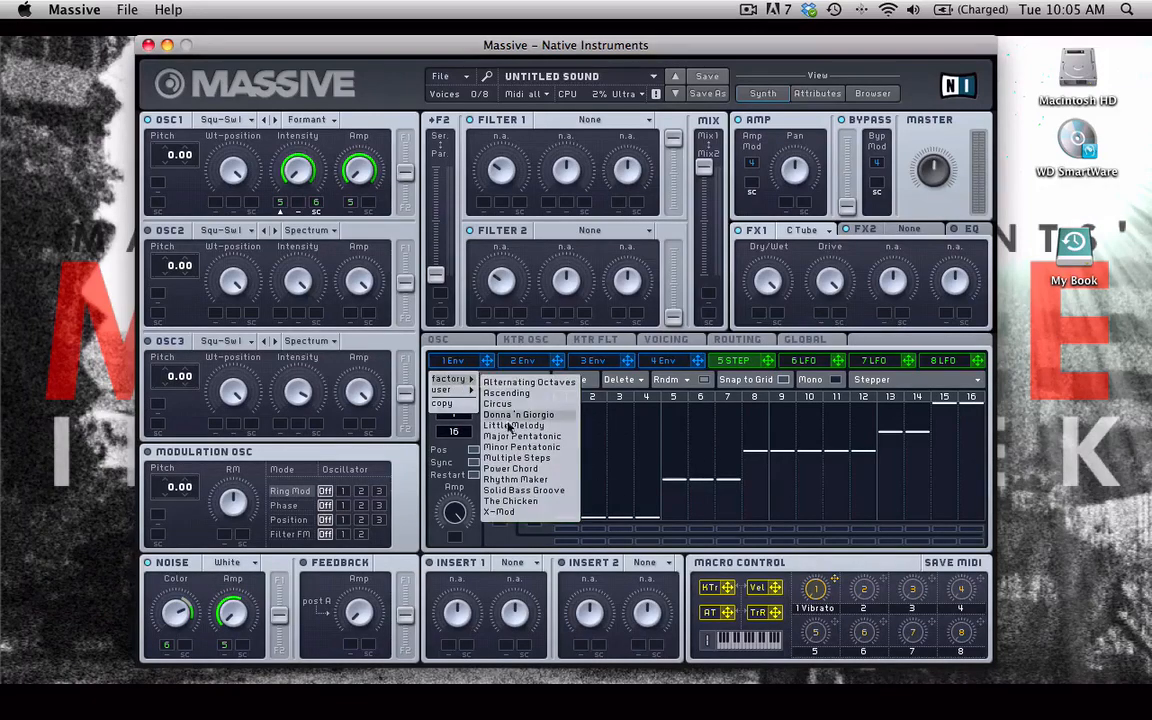
{"action": "left_click", "coordinate": [524, 471]}
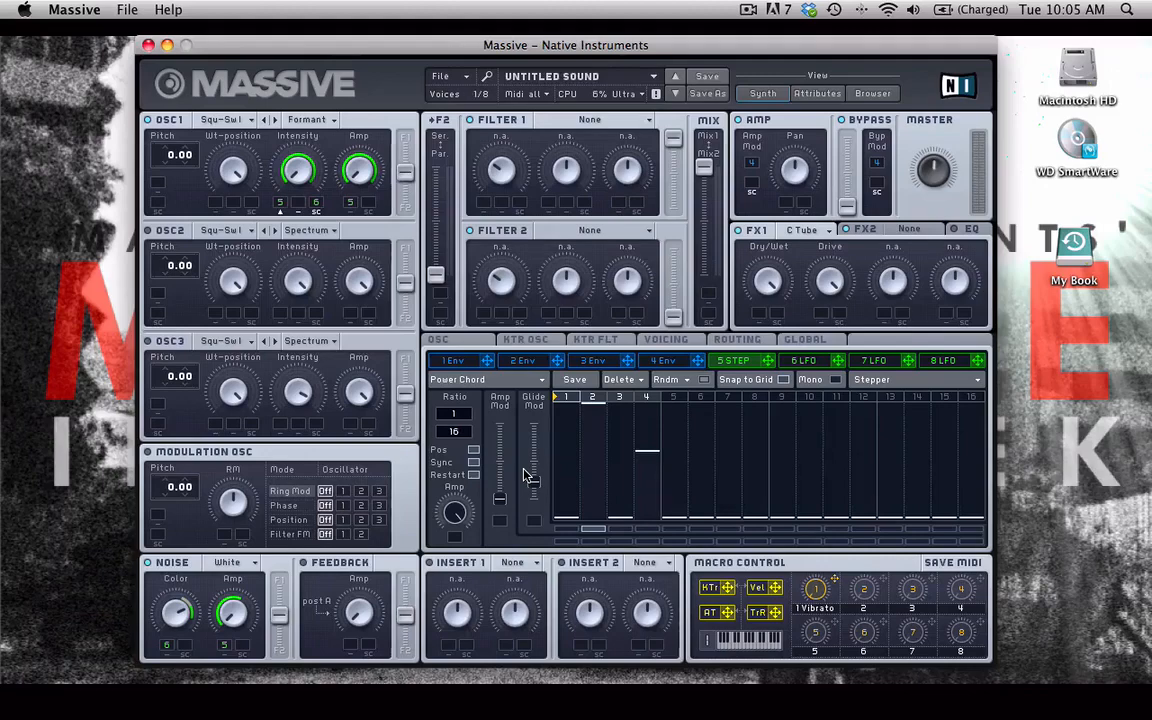